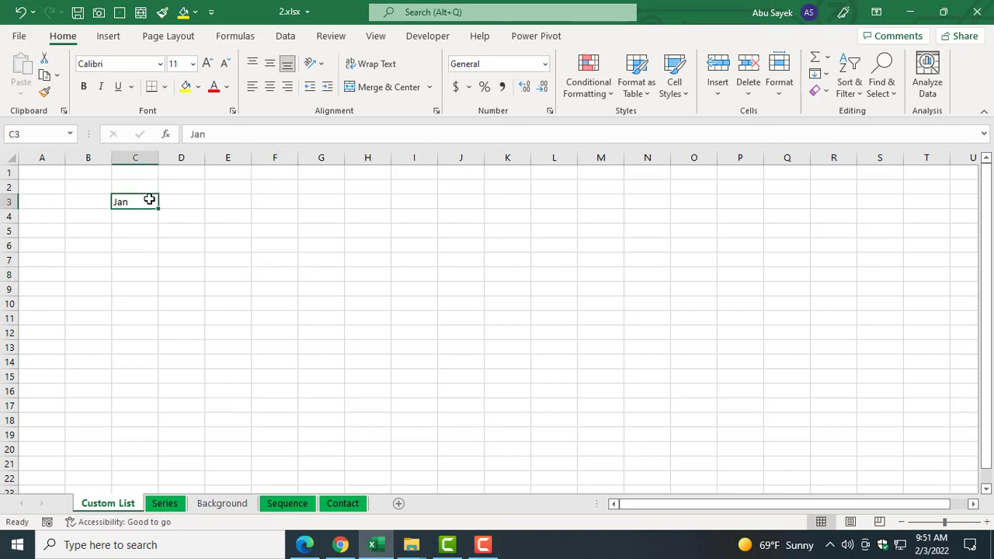
Extend the month series from Jan in C3 down to C19 with AutoFill.
drag(157, 208, 161, 384)
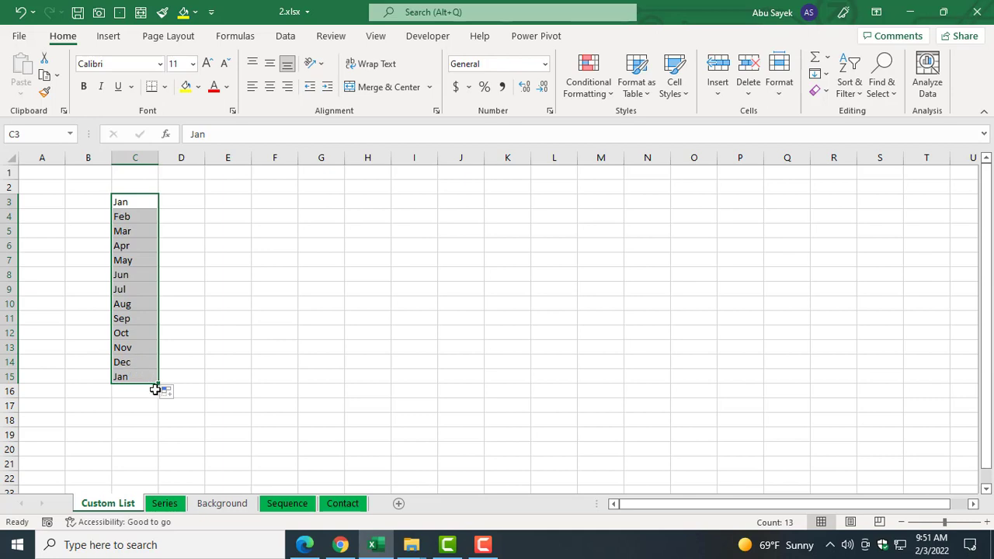
drag(159, 385, 166, 440)
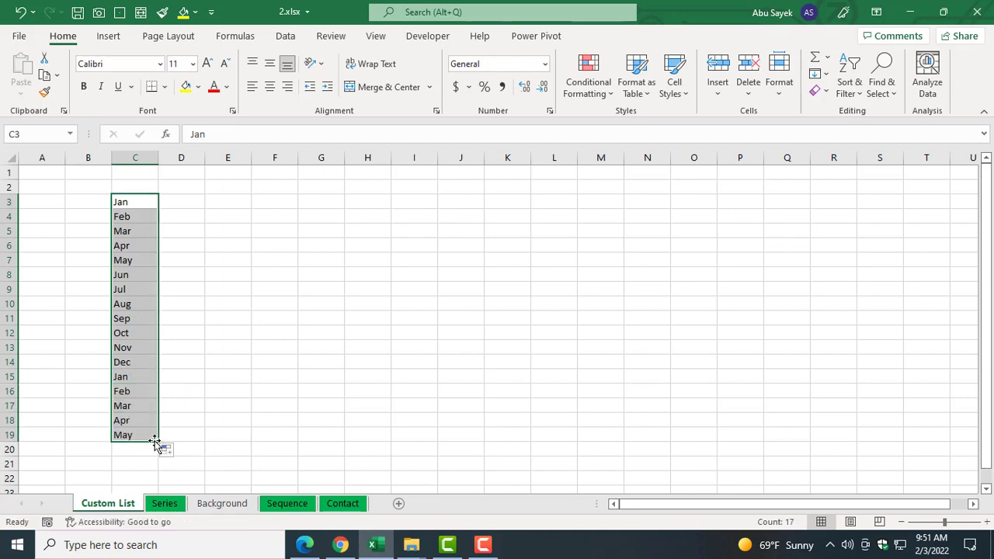
click(246, 349)
Enter Tue in D3 and autofill the weekday series down to D14.
double_click(189, 207)
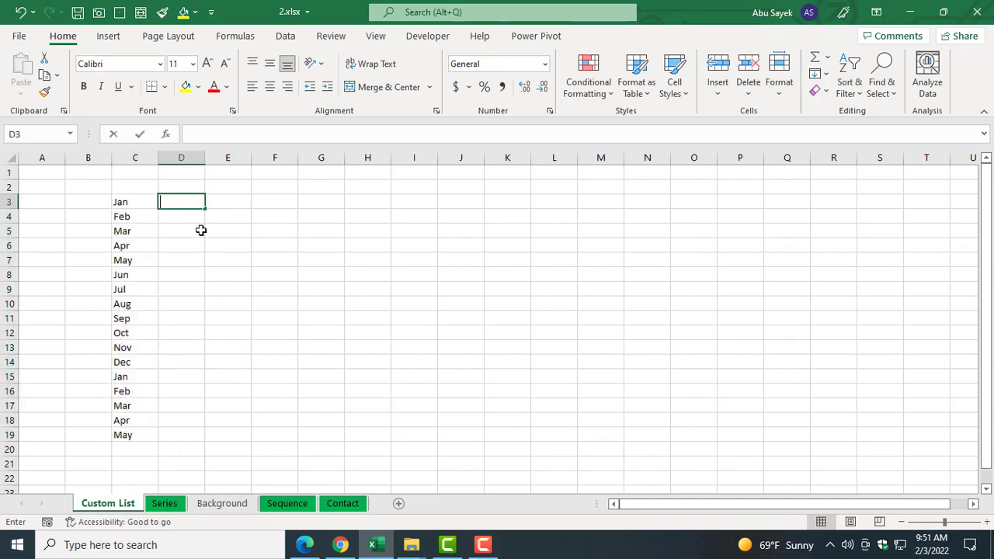
text(Tue)
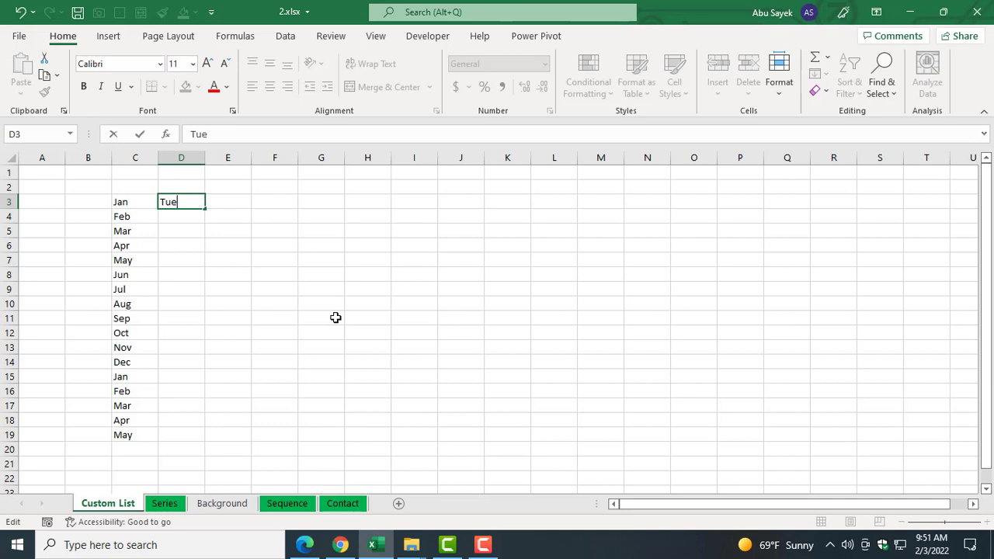
click(267, 303)
click(174, 199)
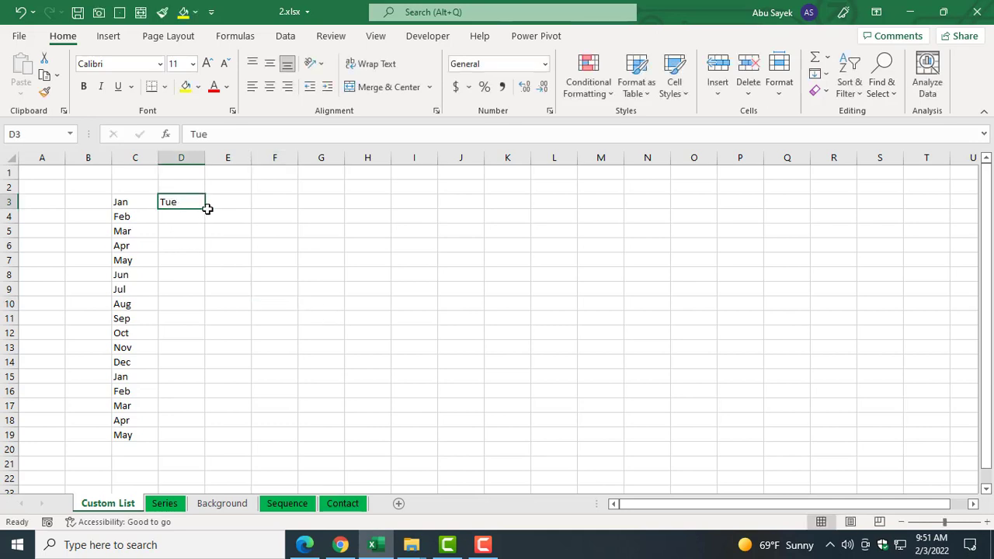
drag(205, 207, 199, 370)
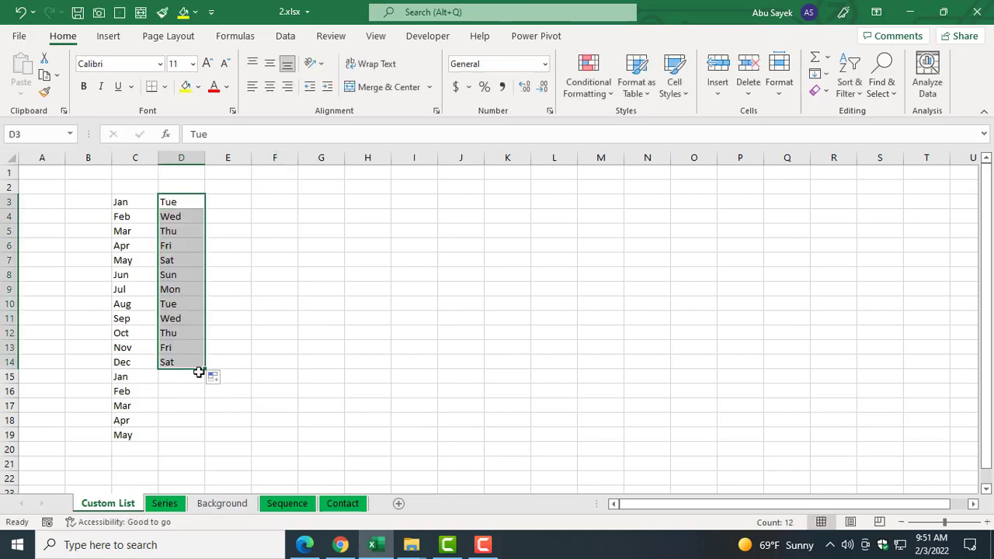
click(292, 361)
Autofill the weekday series across row 3 from D3 to H3.
click(174, 202)
drag(202, 211, 399, 215)
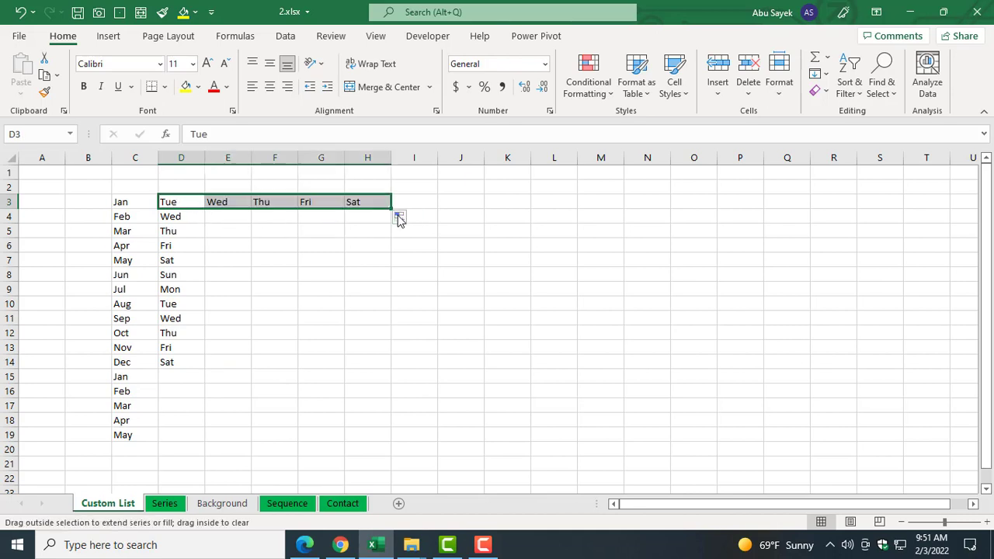
click(321, 363)
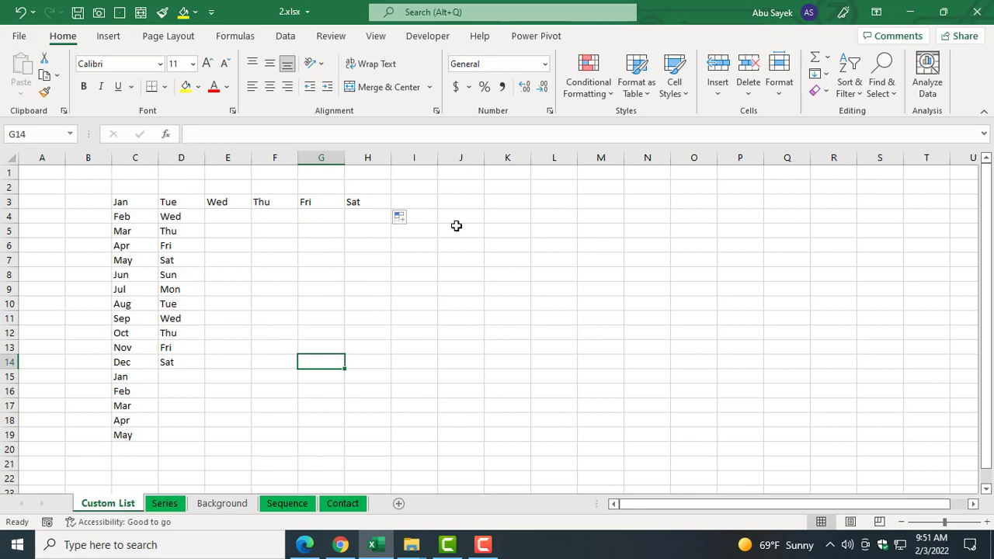
Enter 1 in J3 and 2 in J4, and autofill the number series down to J16.
click(459, 202)
text(1)
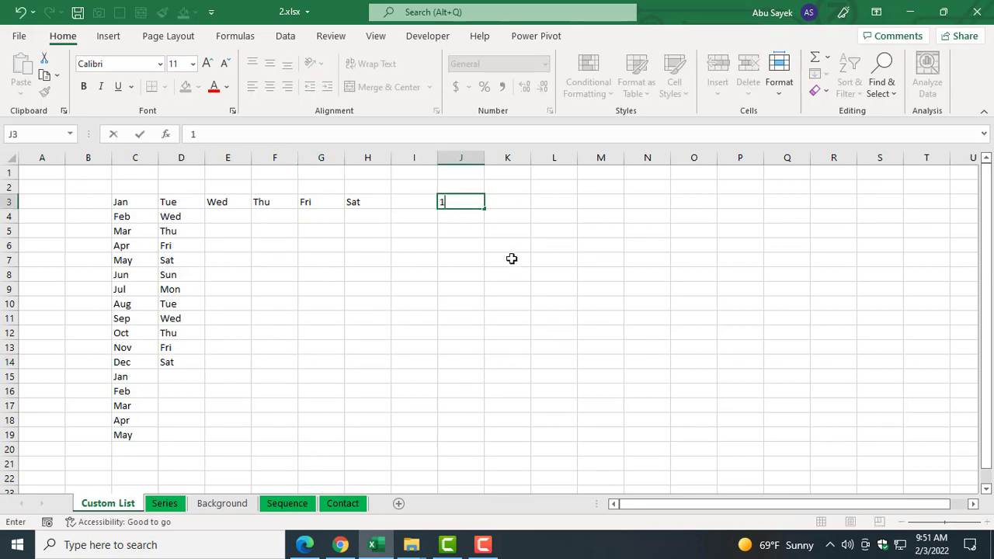
key(Return)
text(2)
click(471, 266)
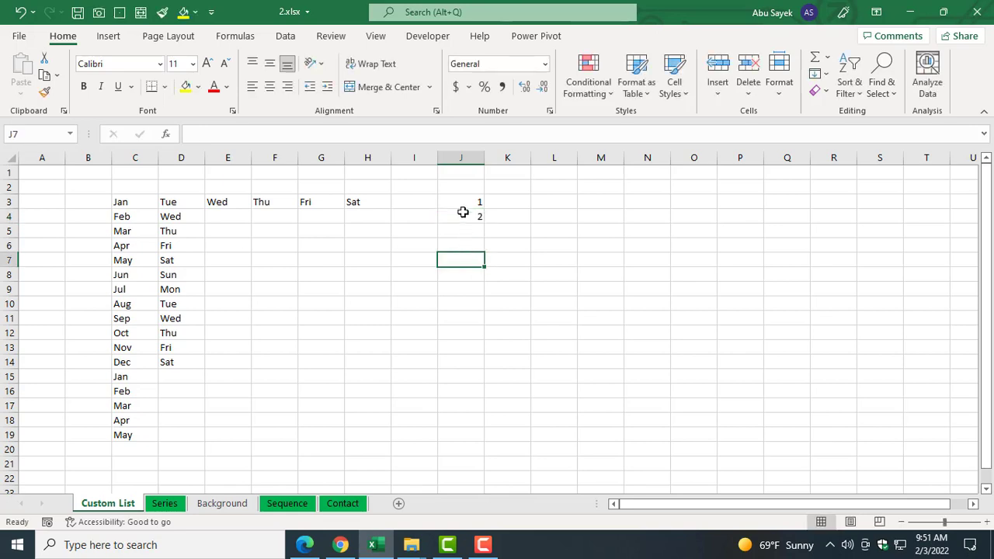
drag(461, 204, 488, 402)
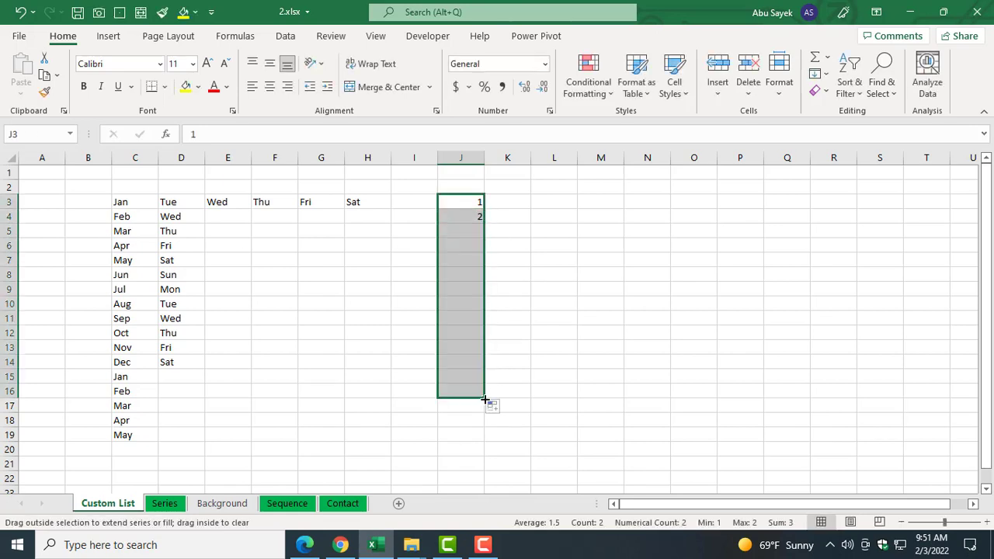
click(607, 362)
Enter the text French in cell L3.
click(557, 201)
double_click(558, 201)
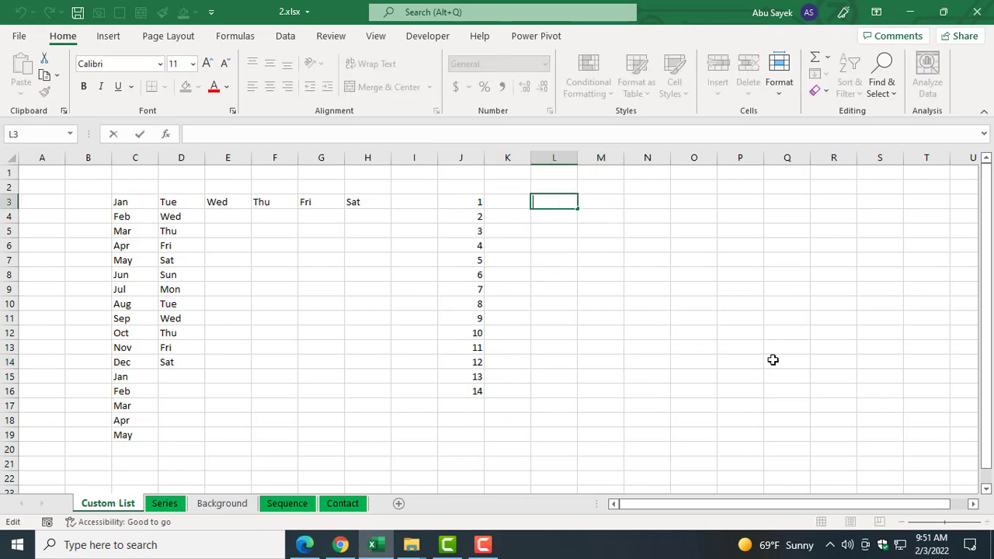
text(French)
click(602, 315)
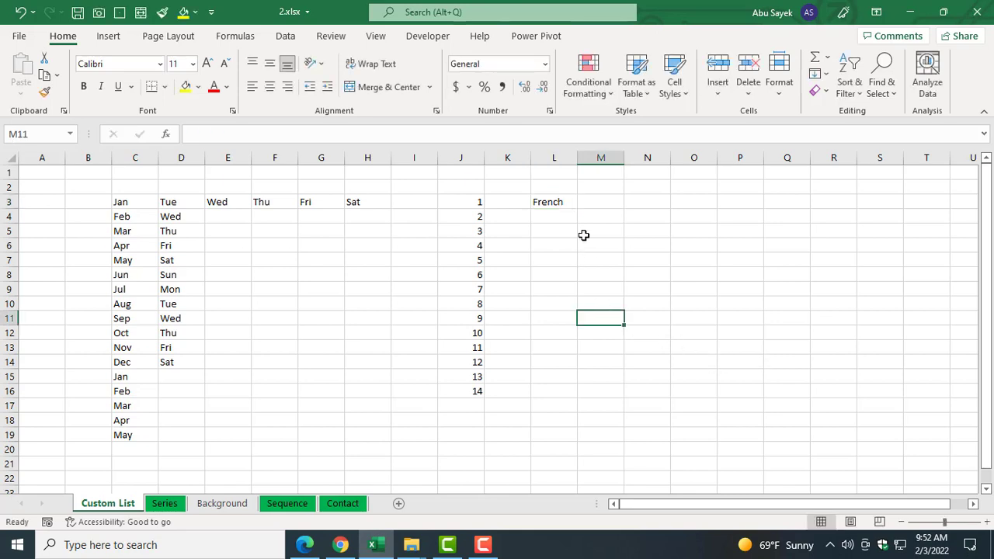
Enter the text Bangla Pronunciation in cell M3.
double_click(588, 203)
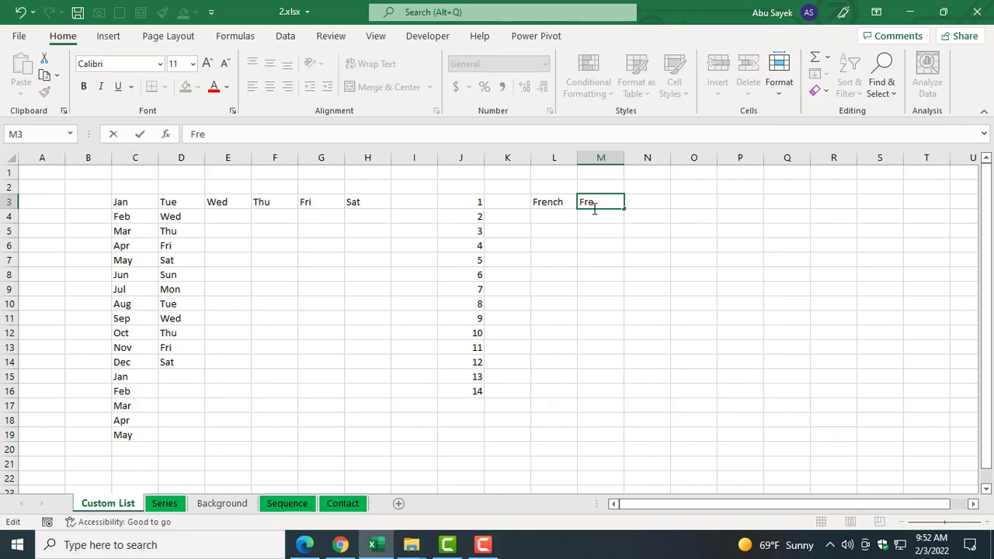
text(Frenc)
text(Bangla)
text( Pronun)
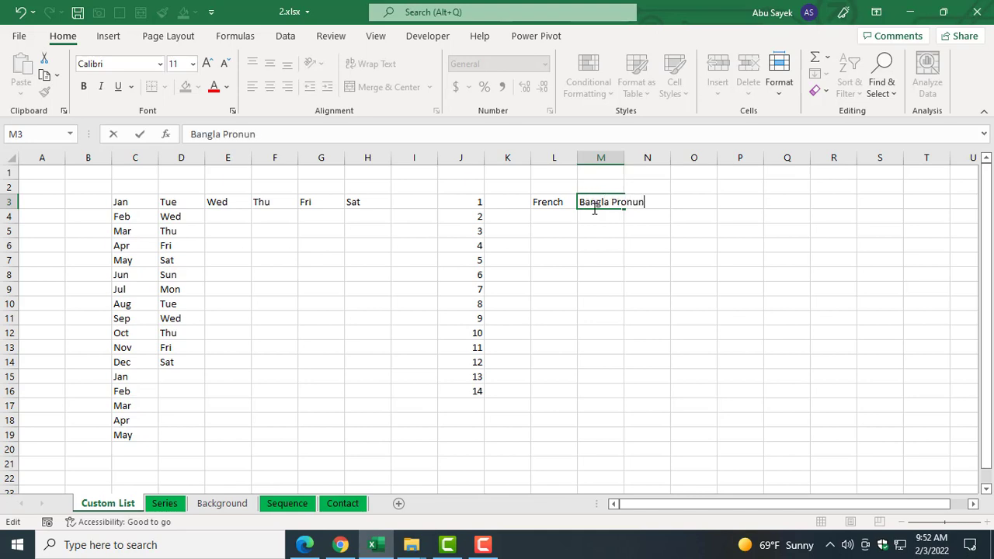
text(ciation)
click(526, 384)
click(610, 302)
Enter the text English Meaning in cell N3.
double_click(650, 205)
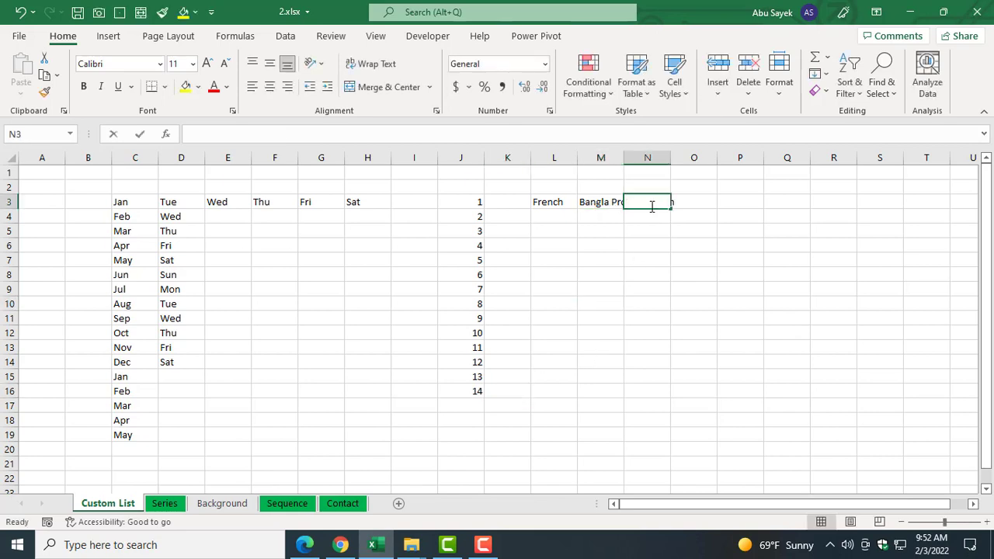
text(Engl)
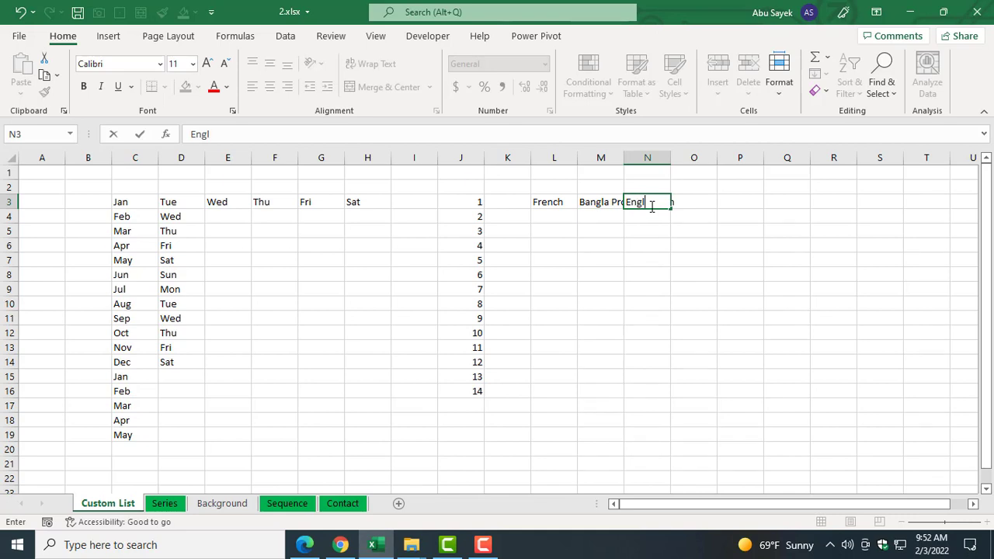
text(ish Meaning)
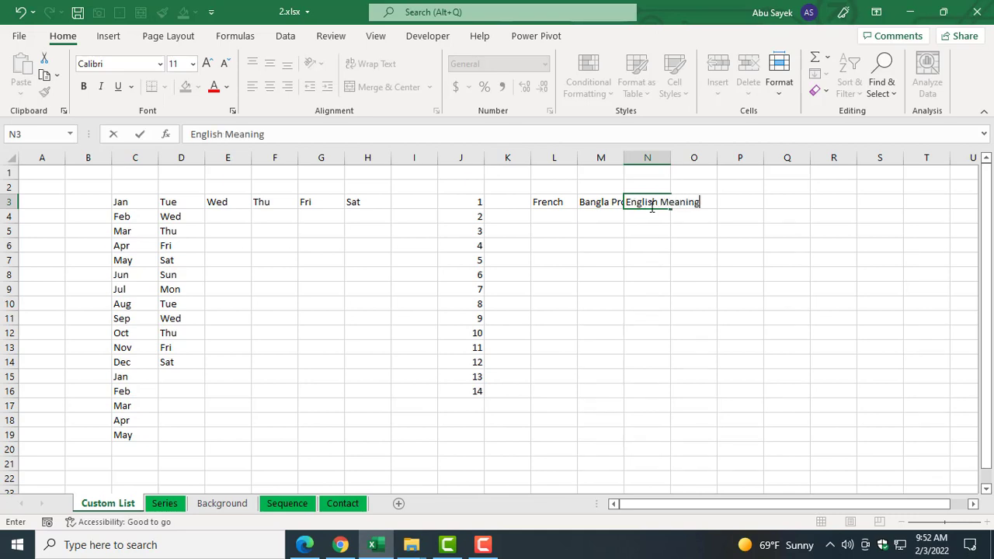
click(642, 257)
drag(547, 202, 665, 202)
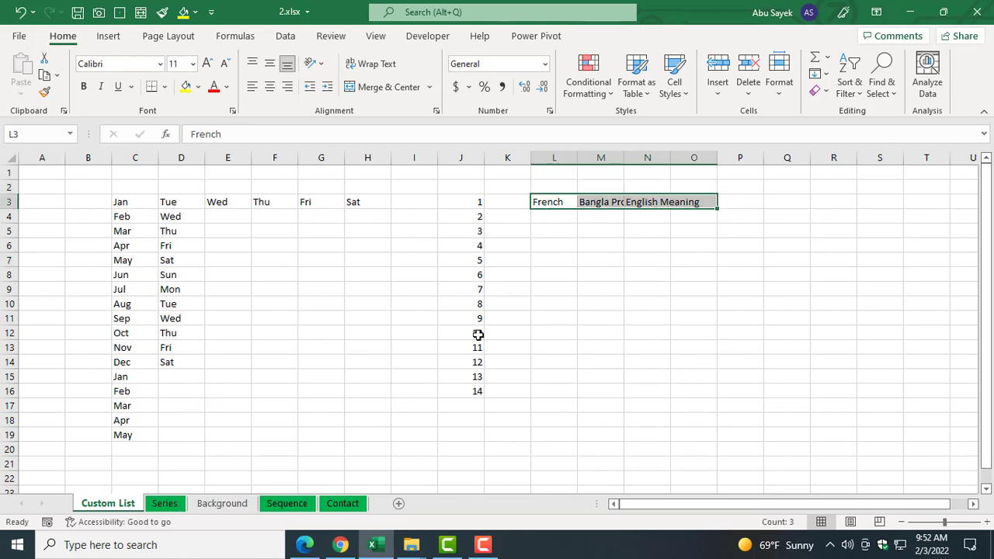
click(648, 283)
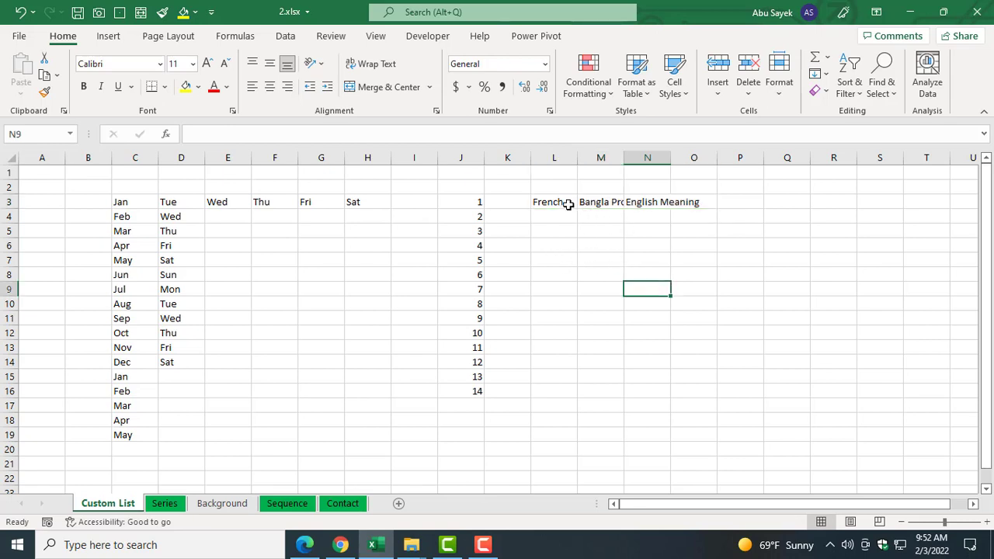
drag(568, 202, 661, 204)
drag(695, 259, 663, 260)
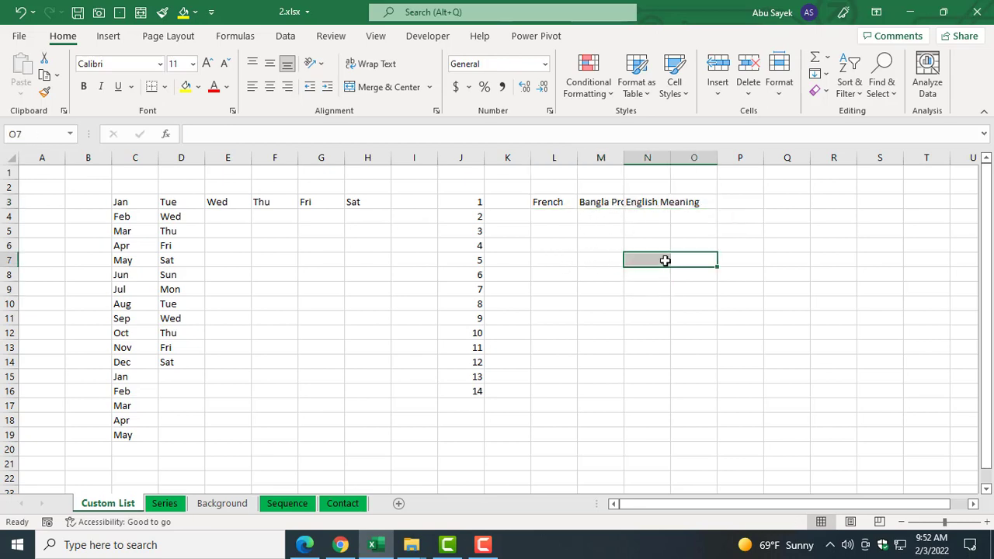
click(552, 202)
click(594, 241)
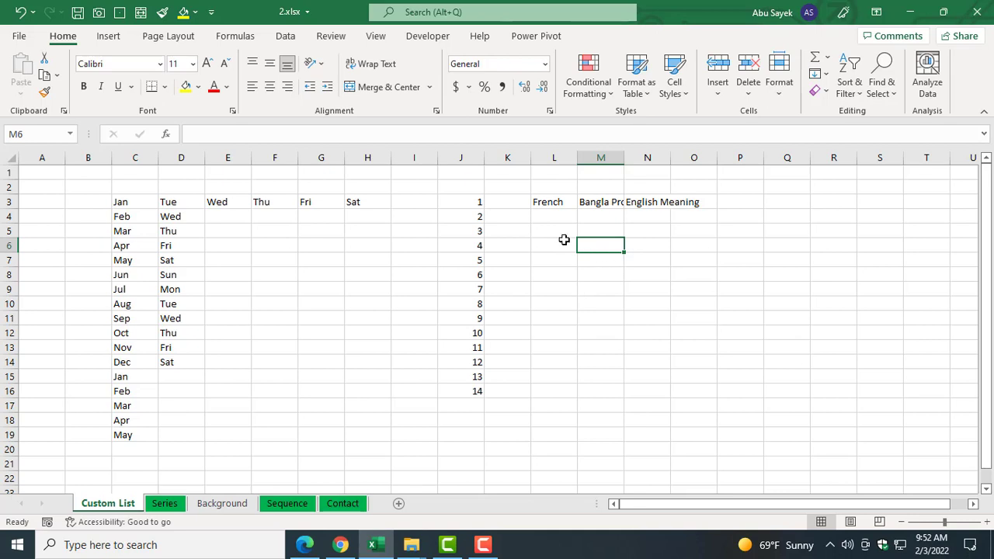
Autofill the custom list from French in L3 down to L8.
click(550, 201)
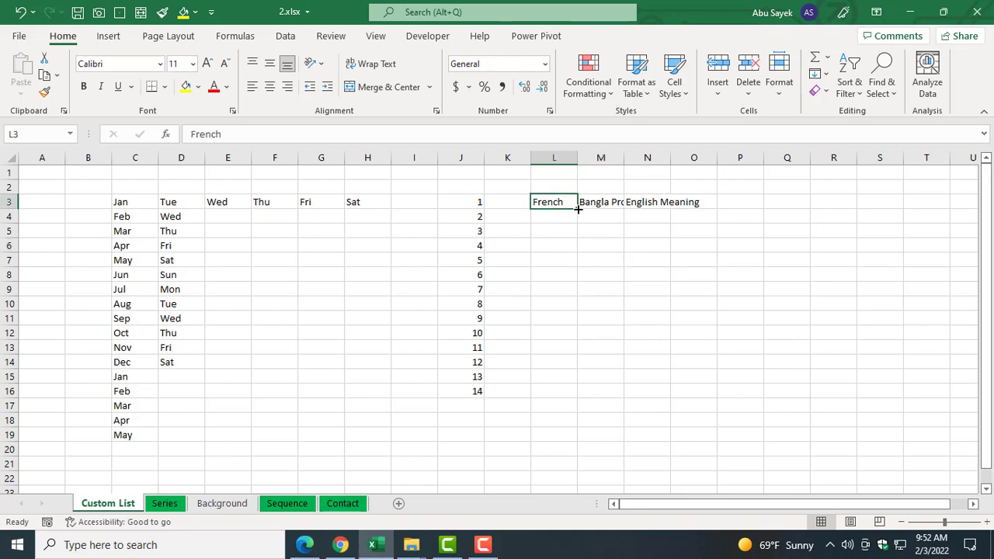
drag(577, 208, 578, 281)
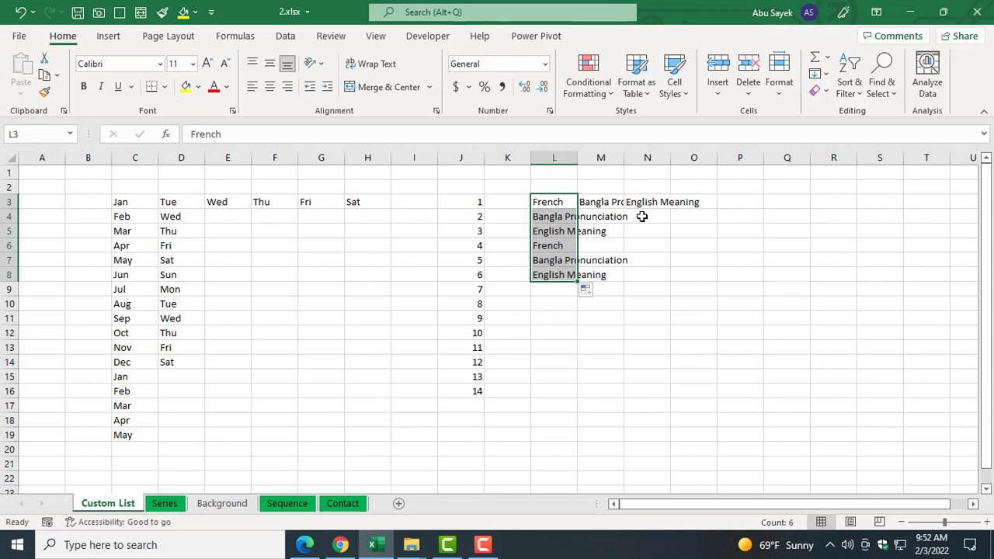
click(638, 350)
Open the Custom Lists editor from the advanced program options.
double_click(751, 202)
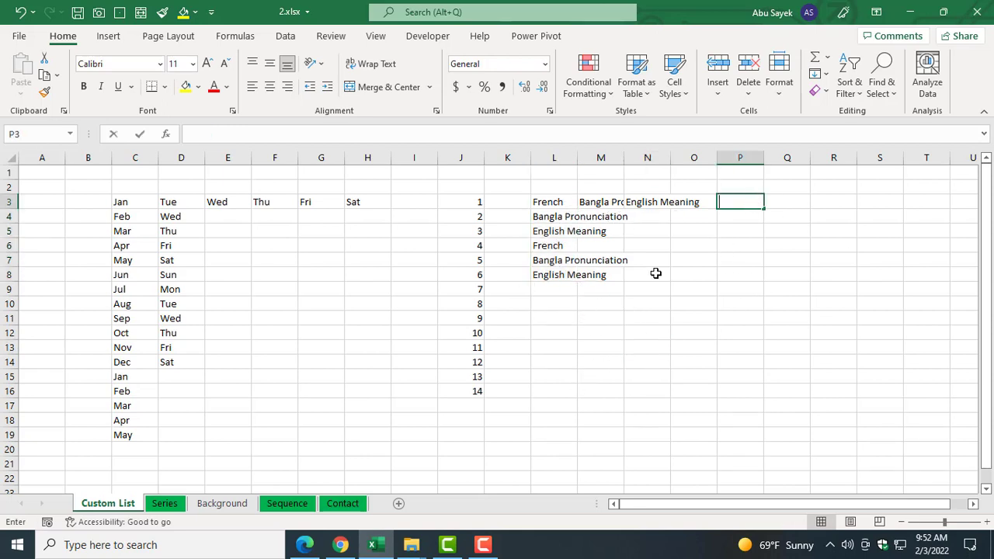
click(19, 37)
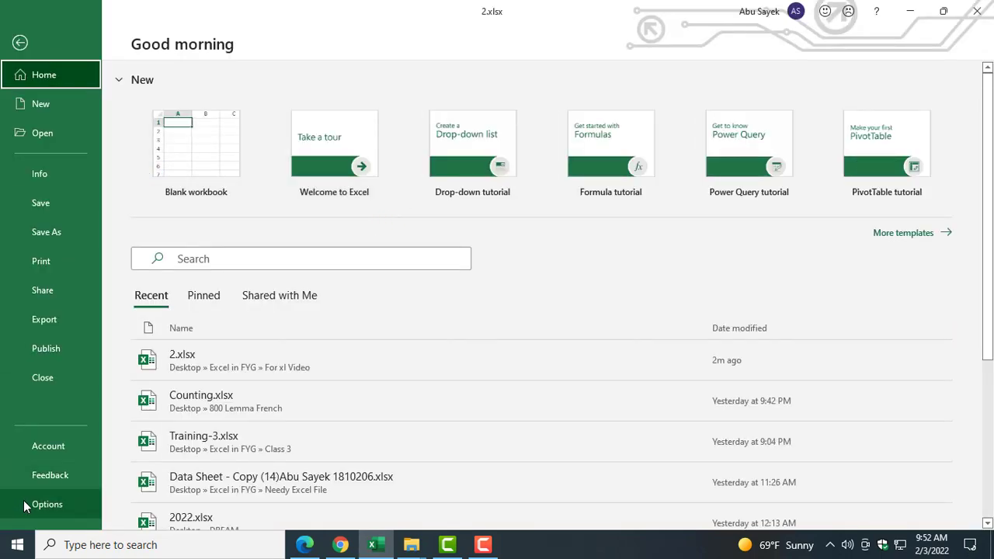
click(47, 504)
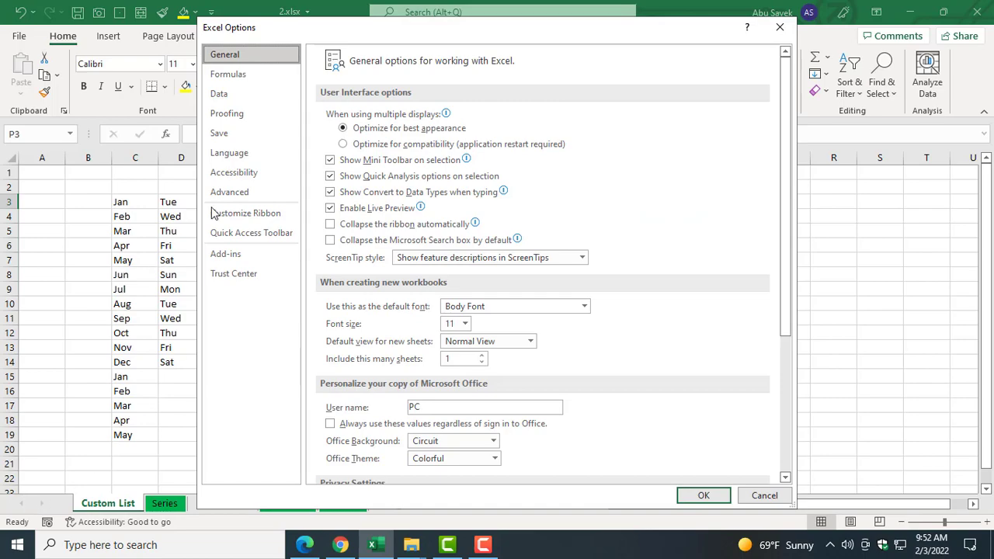
click(229, 193)
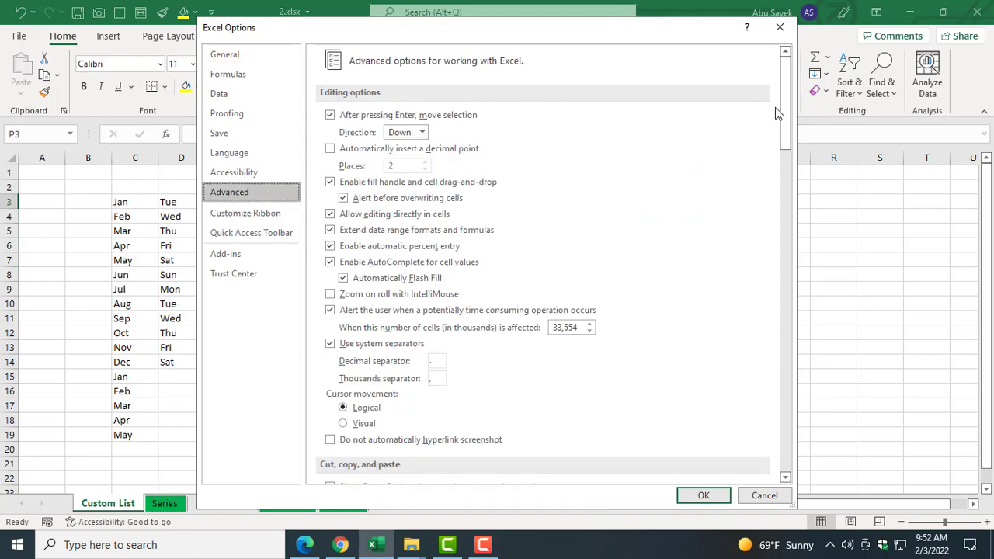
drag(785, 106, 807, 460)
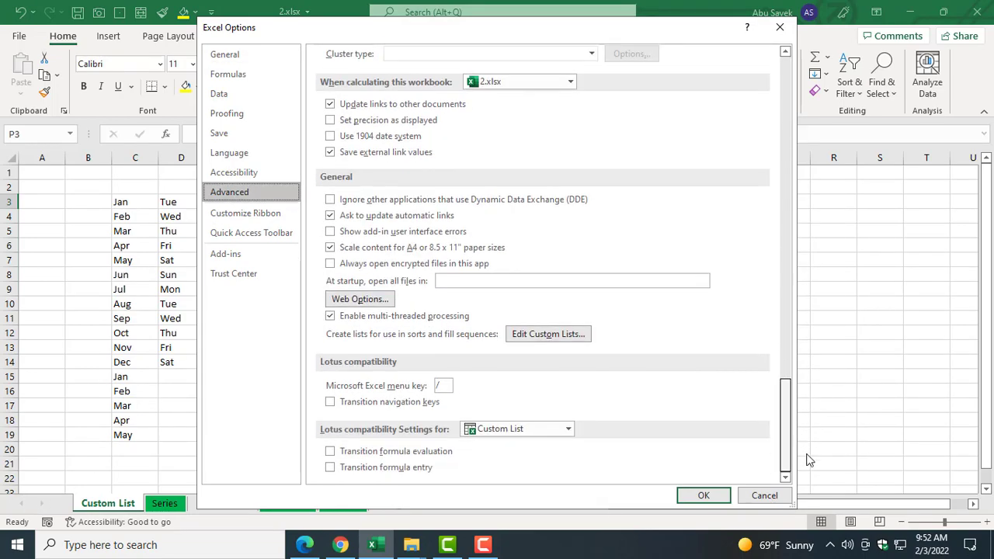
click(556, 335)
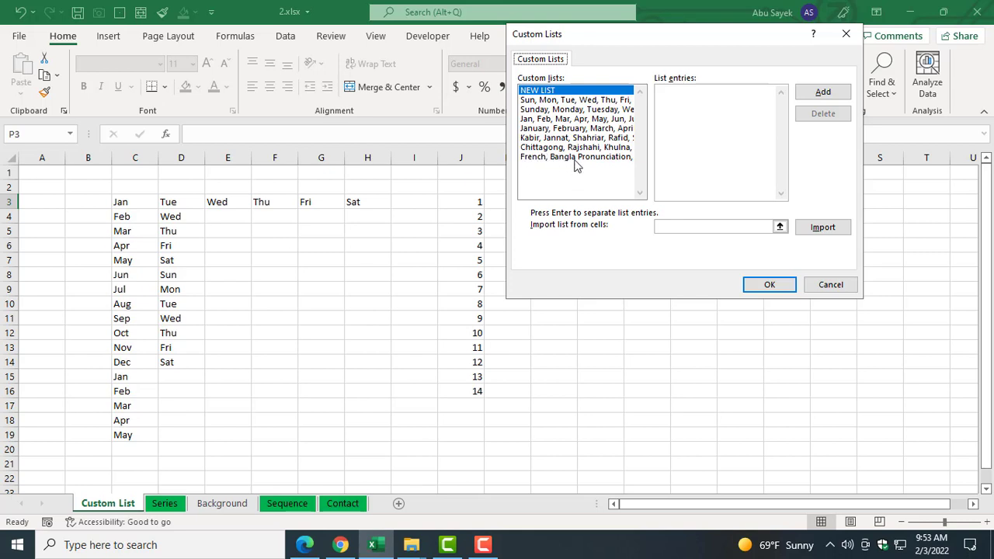
Replace the French, Bangla Pronunciation, English Meaning custom list with English, Math, Bangla, Physics, Chemistry and accept the options.
click(617, 158)
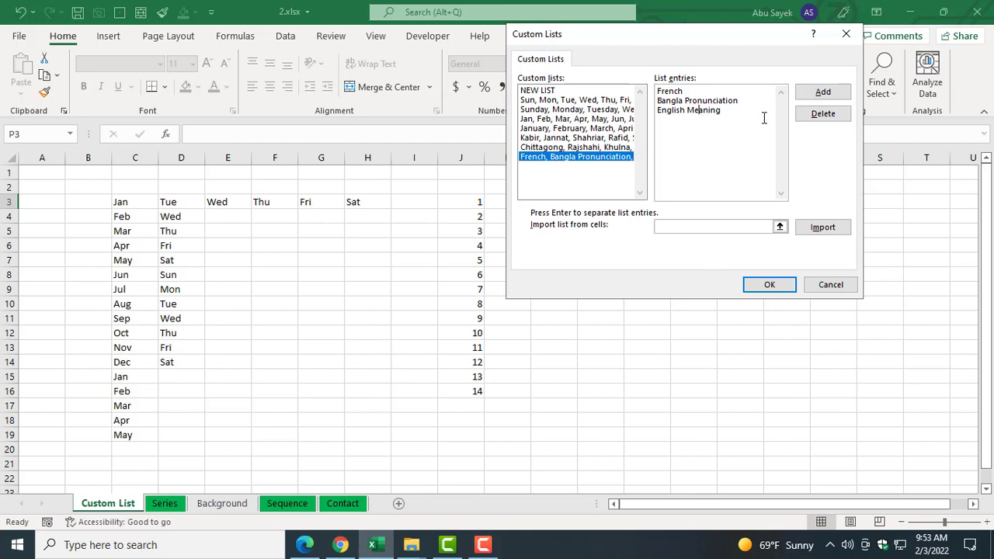
click(828, 92)
click(721, 118)
drag(722, 118, 631, 91)
key(Delete)
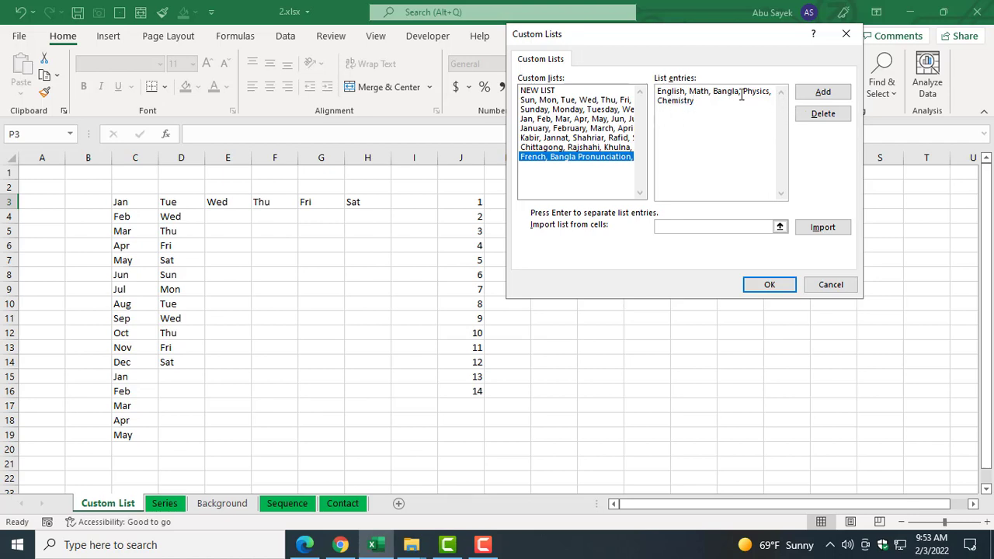
click(826, 92)
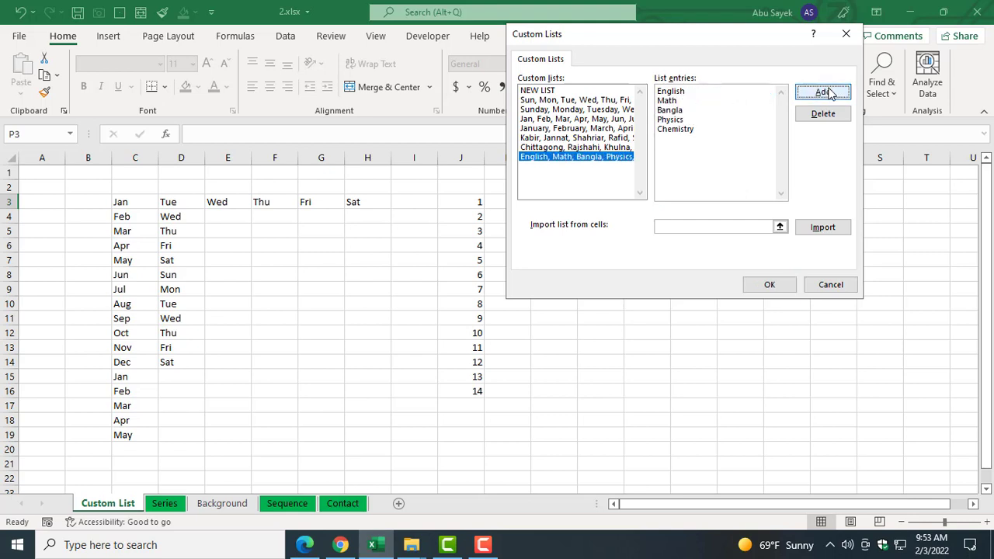
click(767, 285)
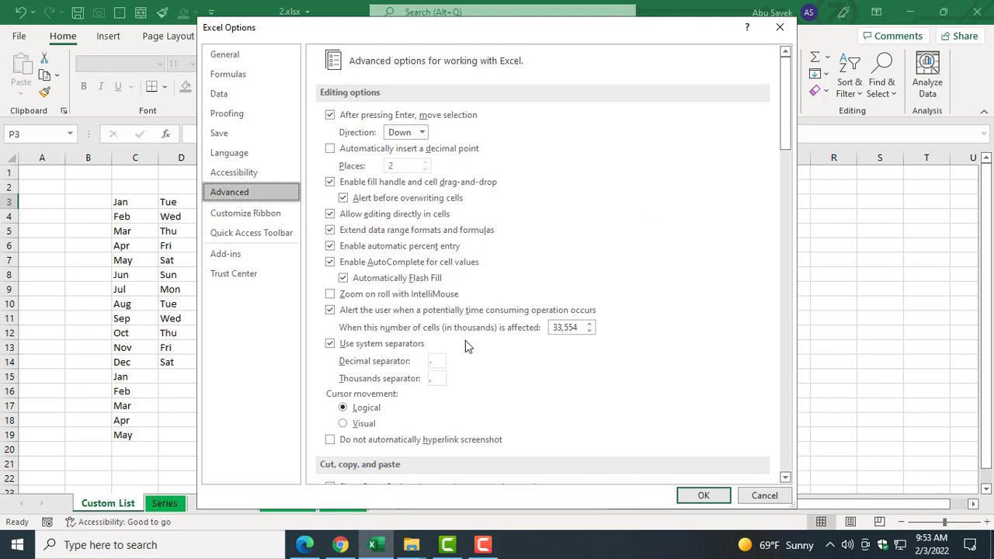
click(703, 495)
Enter Bangla in cell Q3 and autofill the school-subject list from it down to Q5.
double_click(797, 202)
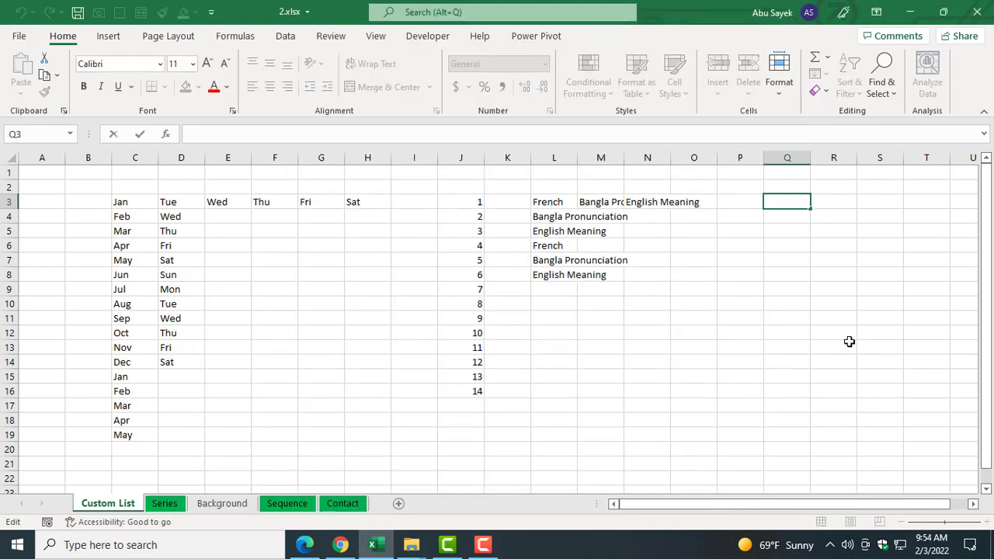
text(Bangla)
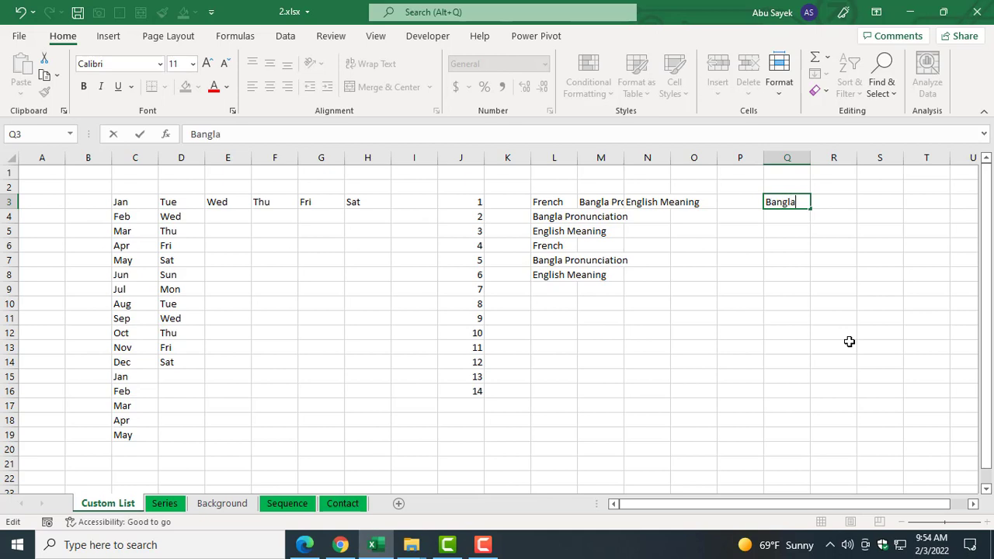
click(871, 335)
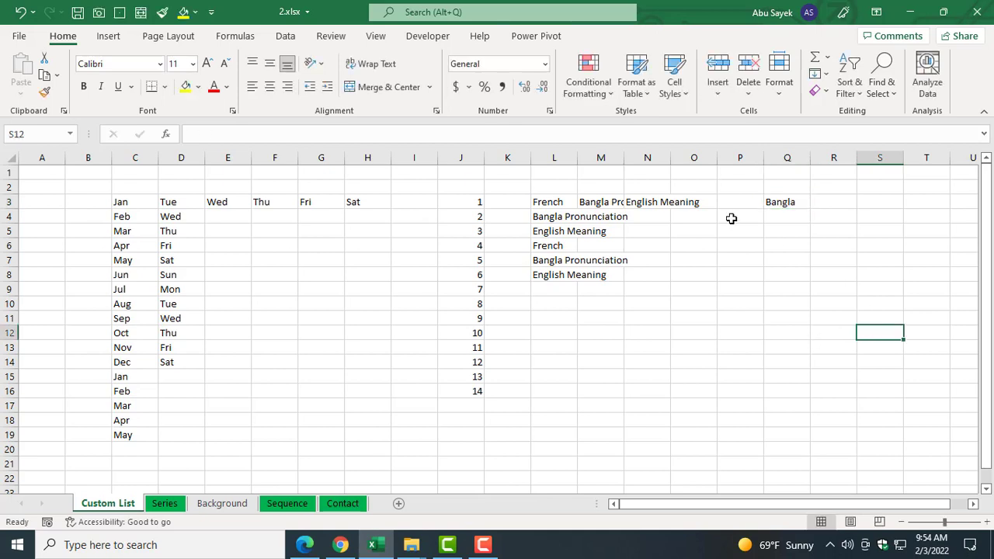
click(804, 202)
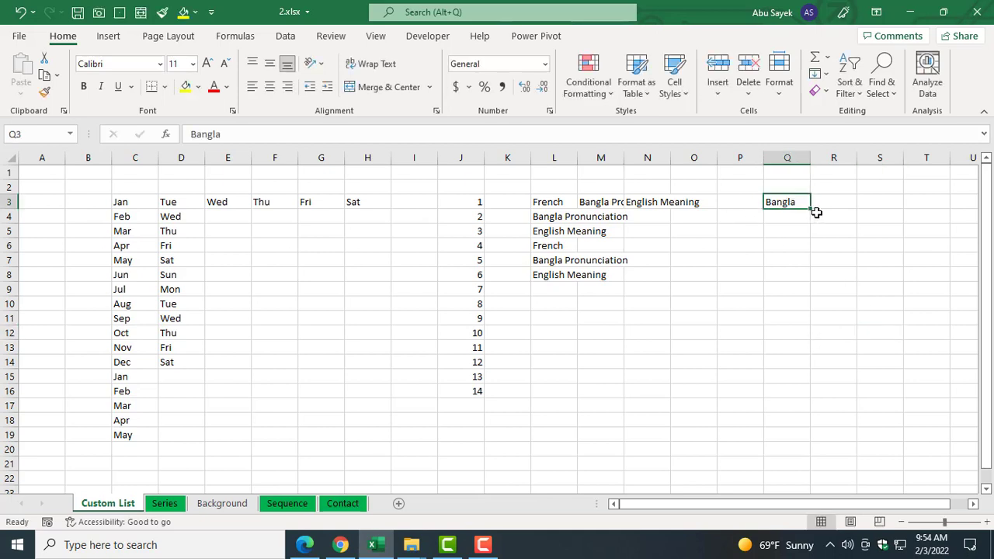
drag(810, 209, 807, 423)
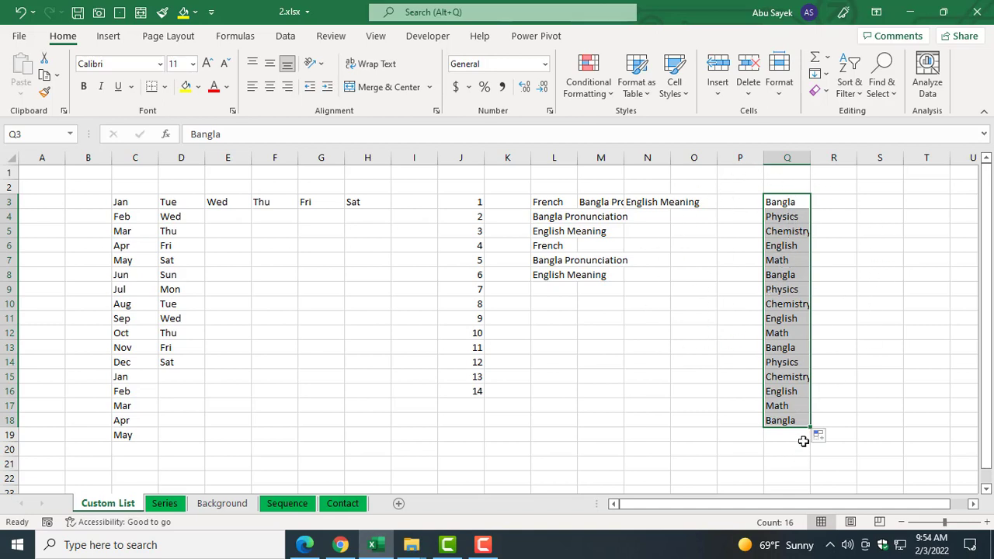
drag(812, 429, 821, 239)
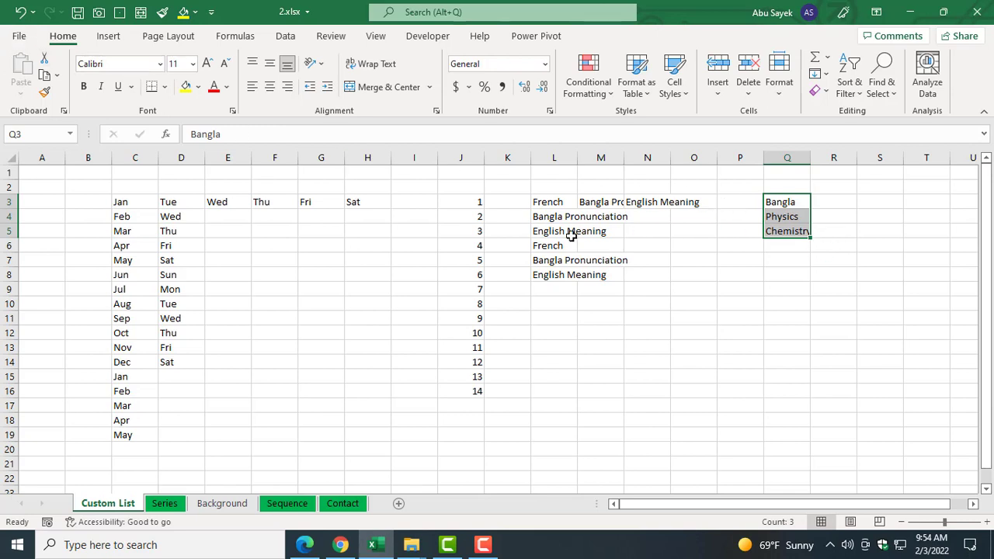
click(745, 287)
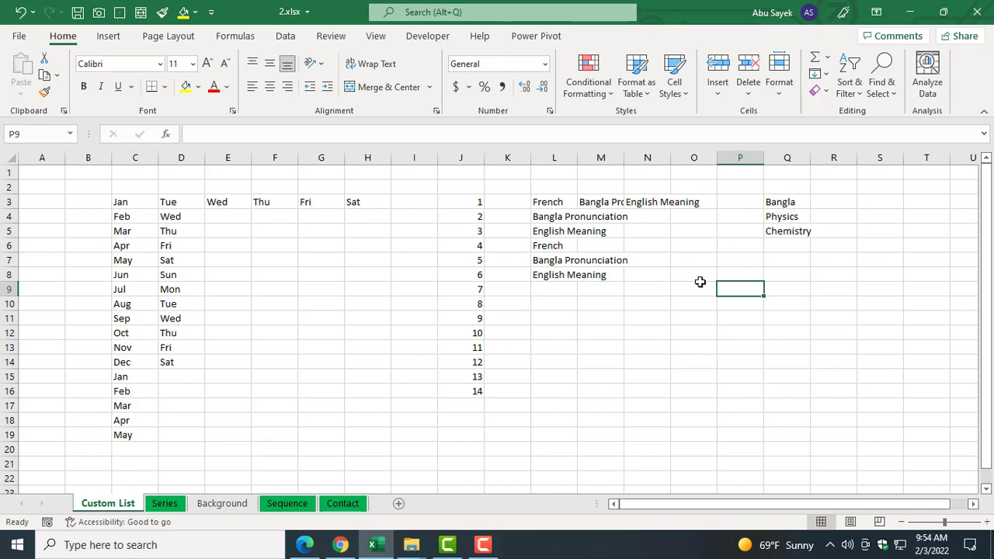
Enter the text Bangla Pronunciation in cell M15.
scroll(553, 260, down, 1)
scroll(553, 200, up, 1)
click(596, 375)
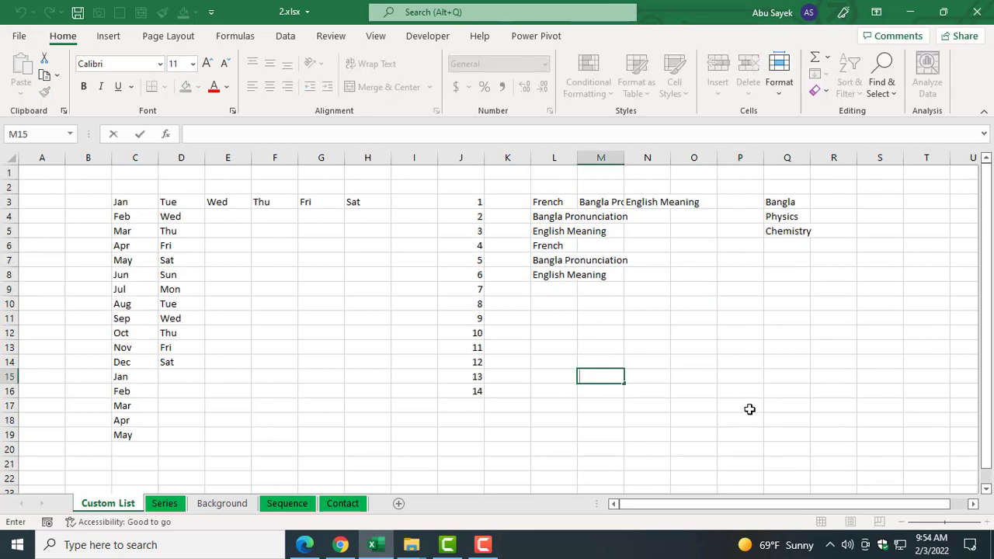
text(Bangla Pronuncia)
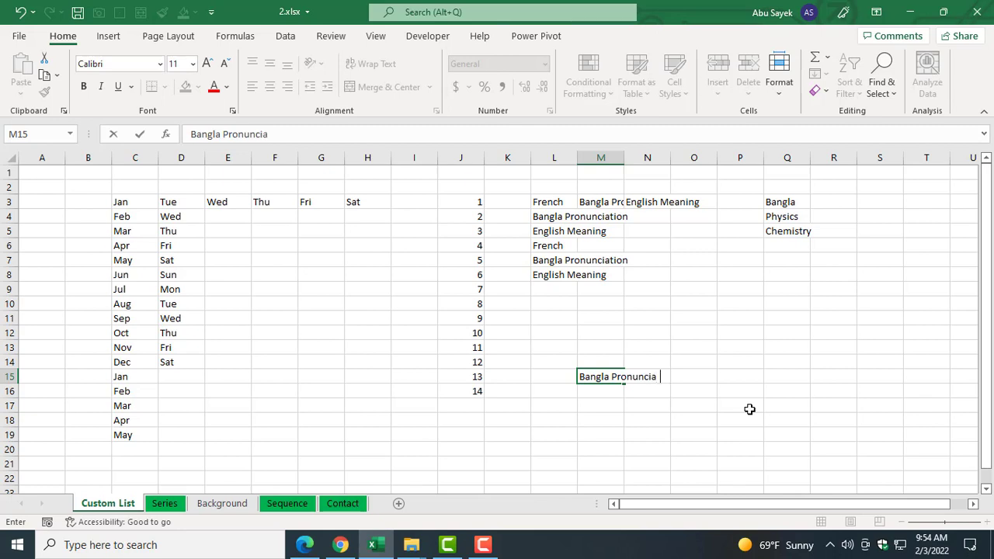
text(tion)
click(695, 427)
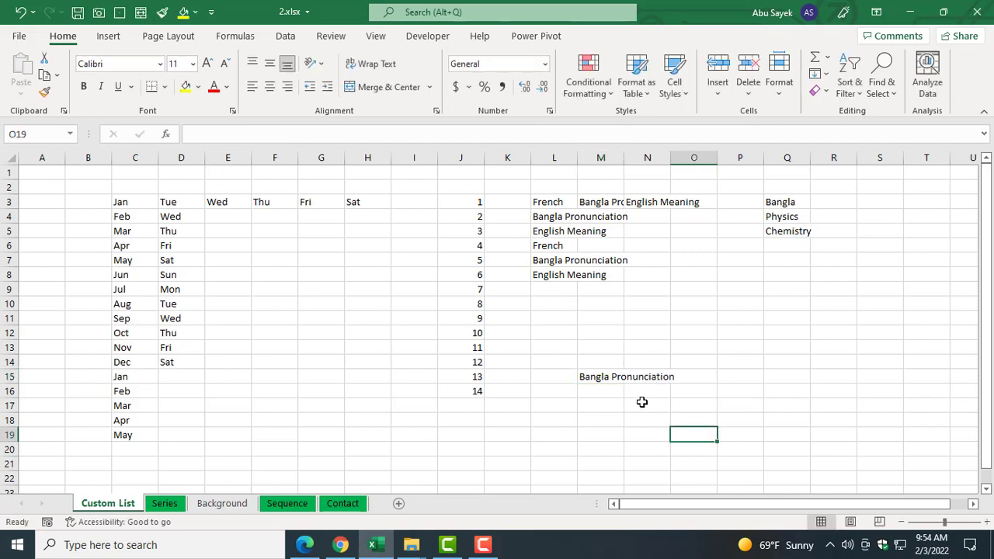
Autofill from Bangla Pronunciation in M15 down to M20.
click(620, 382)
mouse_move(624, 385)
mouse_down()
mouse_move(779, 381)
mouse_move(617, 379)
mouse_up()
click(632, 389)
click(614, 378)
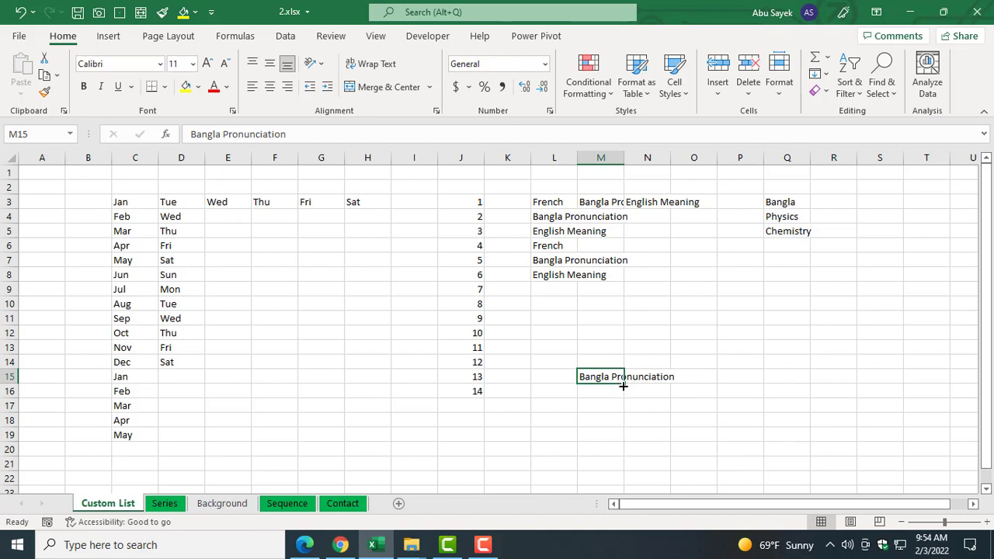
drag(624, 383, 638, 454)
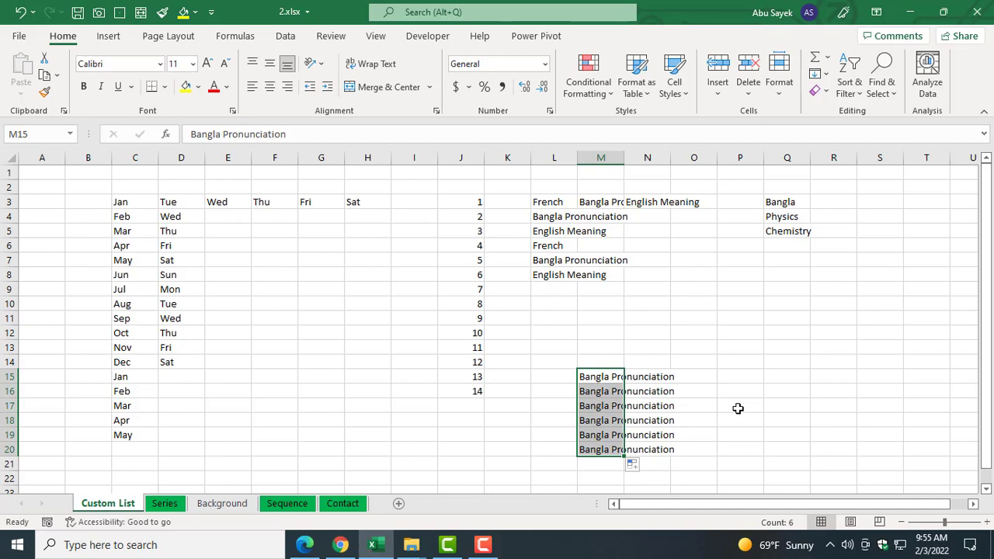
Enter French in cell Q15 and autofill from it down to Q21.
click(768, 374)
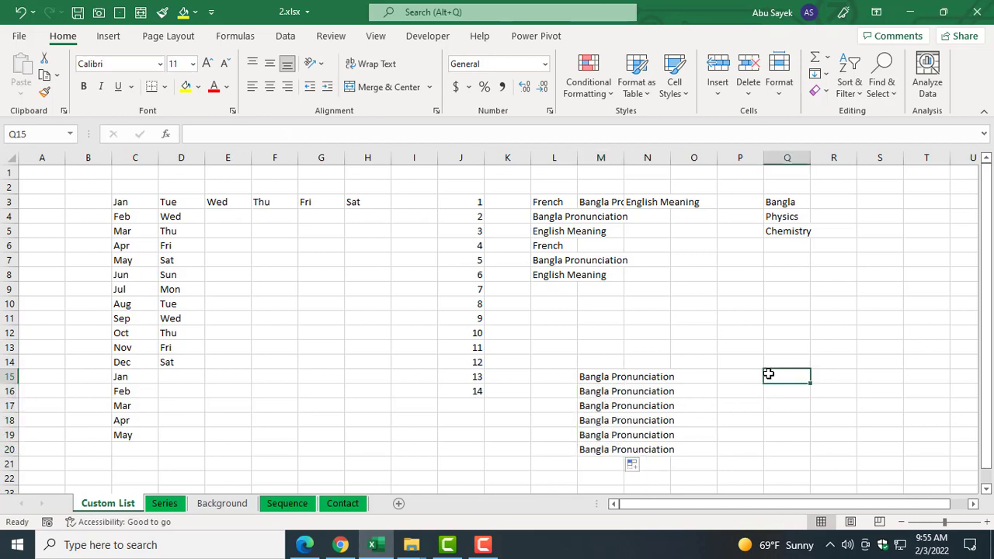
double_click(768, 375)
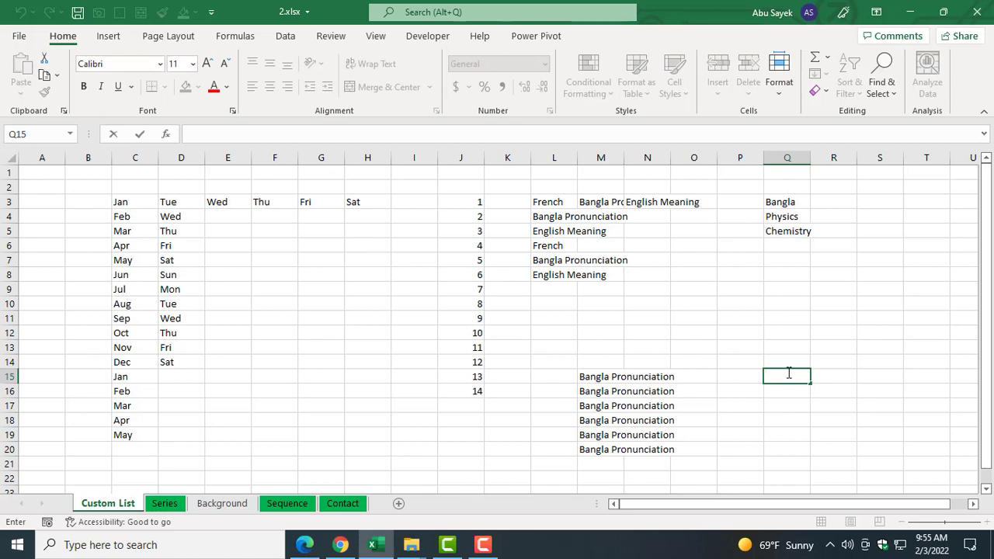
text(French)
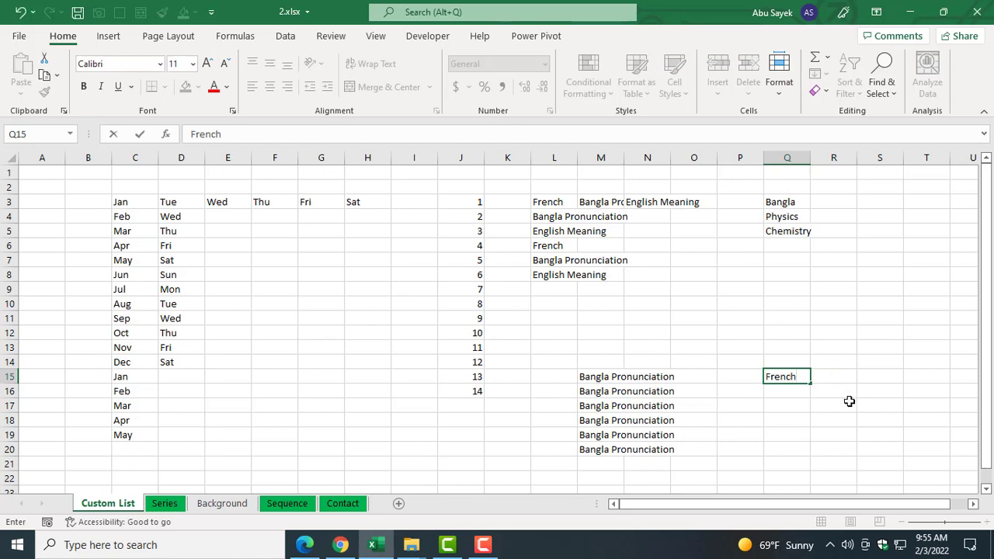
click(849, 402)
click(795, 376)
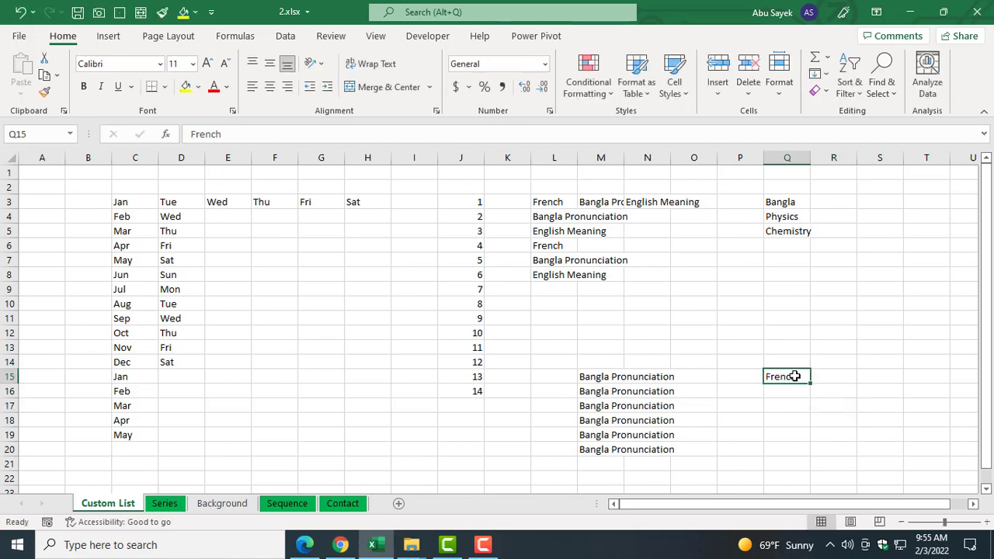
drag(812, 383, 844, 470)
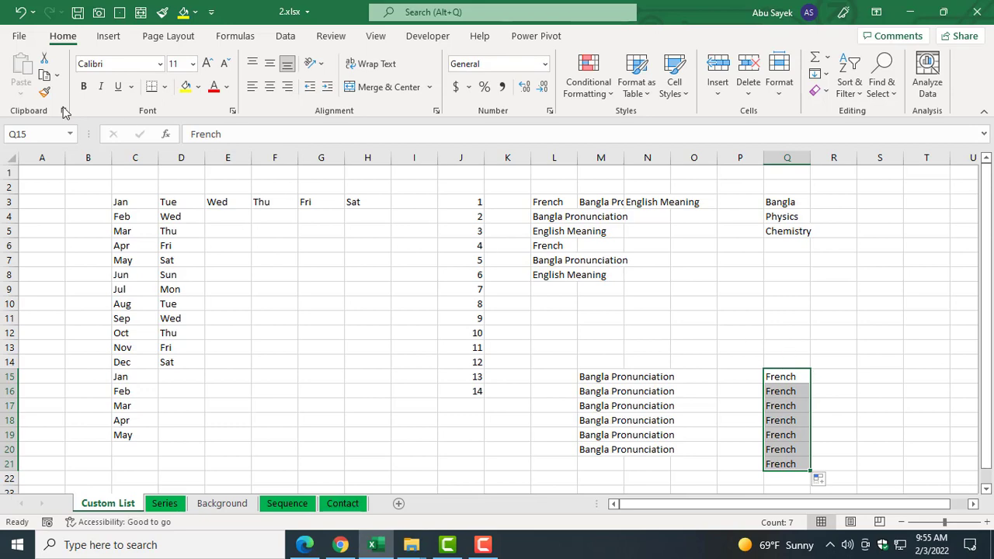
Open the Custom Lists editor from the advanced program options.
click(18, 36)
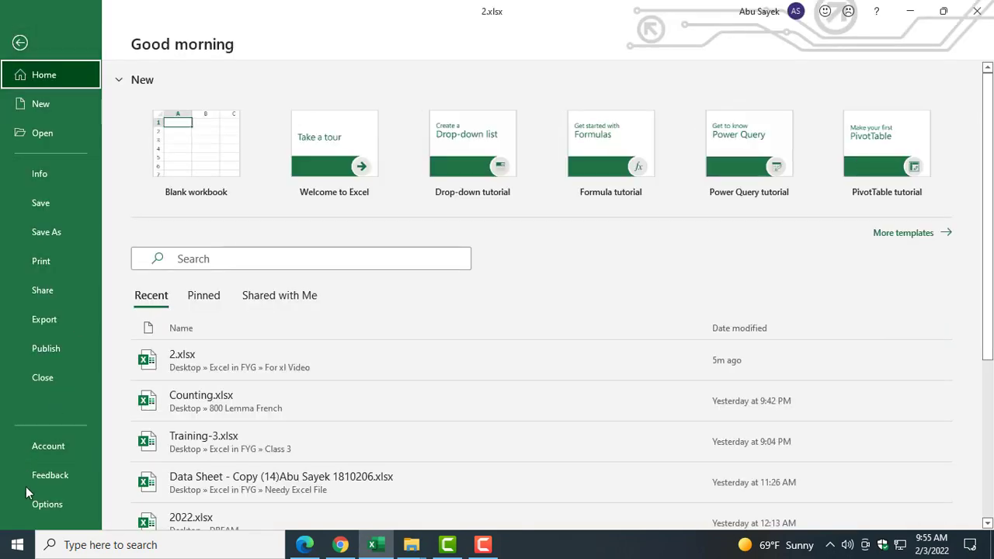
click(50, 505)
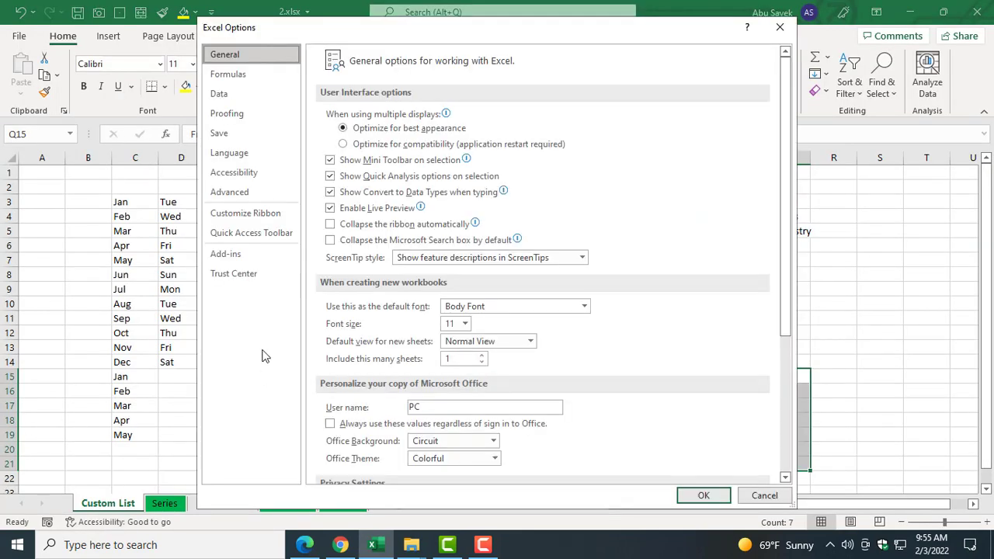
click(238, 193)
drag(786, 136, 741, 451)
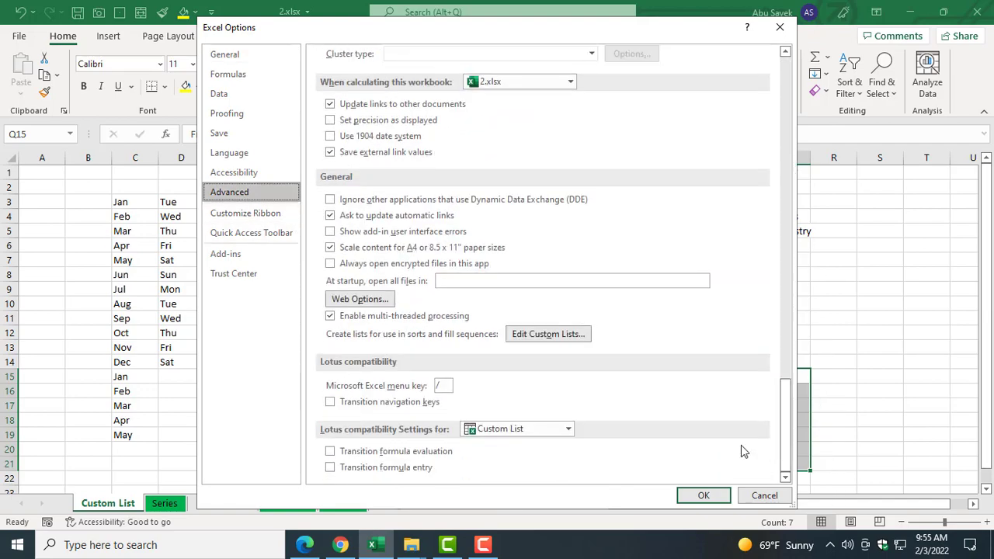
click(544, 334)
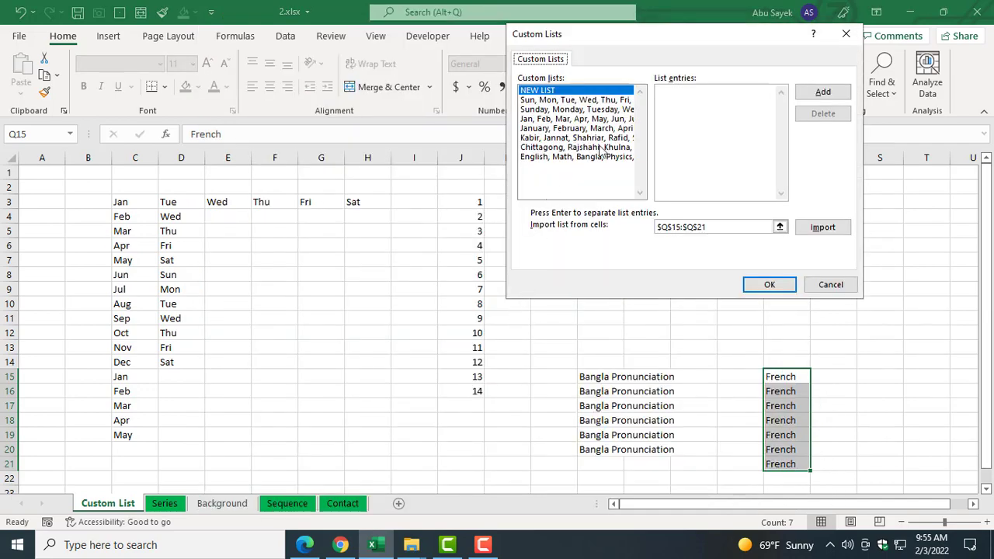
Add a new custom list with the entries French, Bangla pronunciation, English Meaning and accept the options.
click(676, 104)
key(BackSpace)
key(BackSpace)
key(BackSpace)
key(BackSpace)
key(BackSpace)
key(BackSpace)
key(BackSpace)
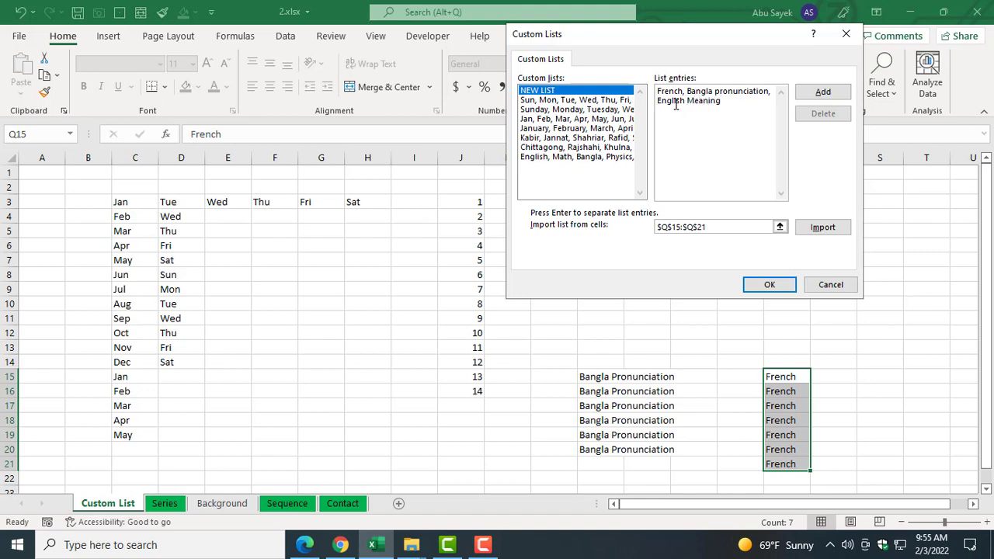
click(823, 92)
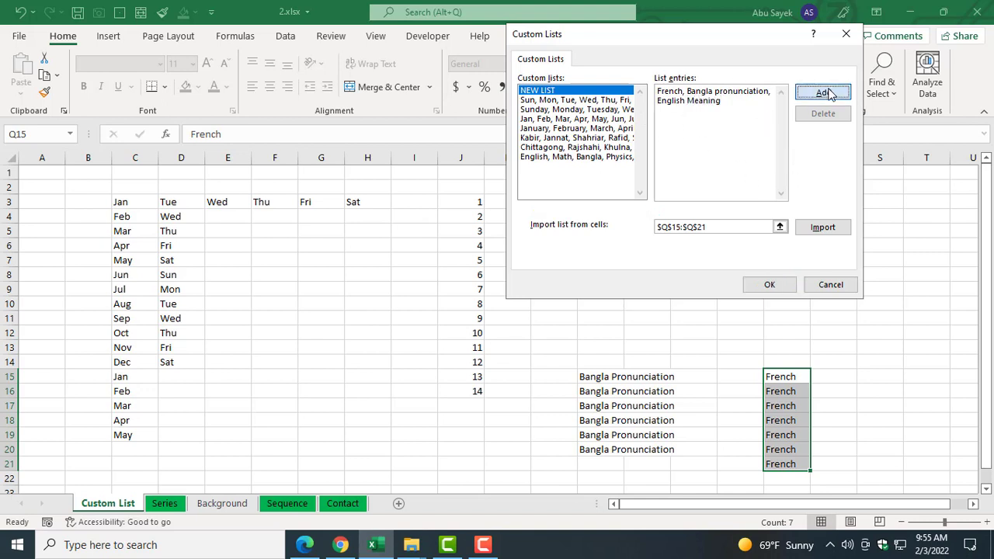
click(769, 284)
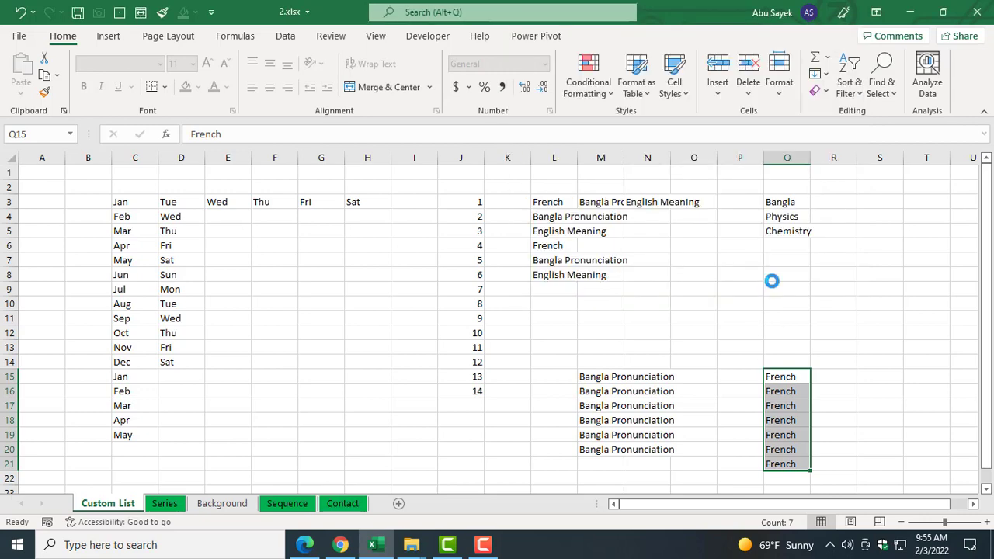
click(703, 496)
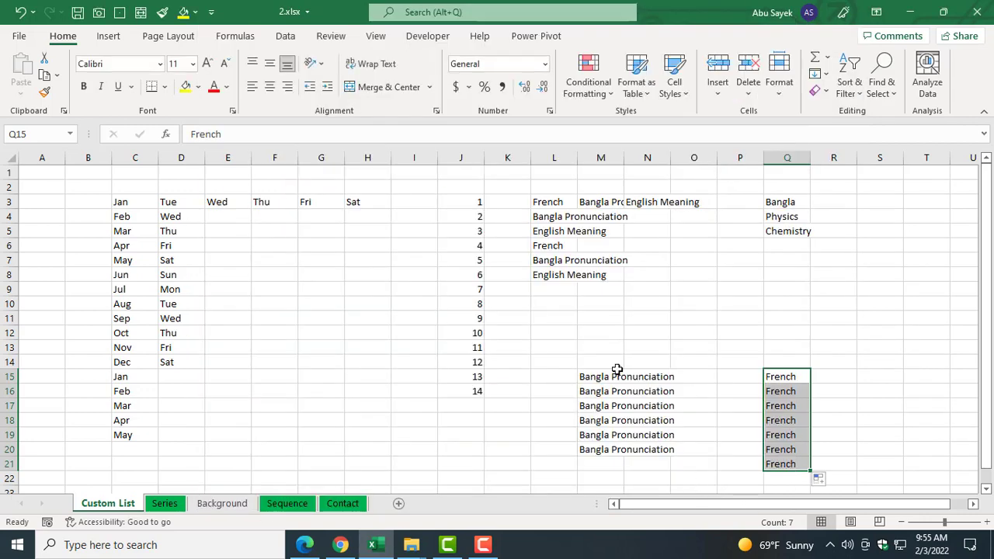
Enter the text Bangla Pronunciation in cell H26.
scroll(616, 372, down, 5)
click(358, 315)
double_click(358, 315)
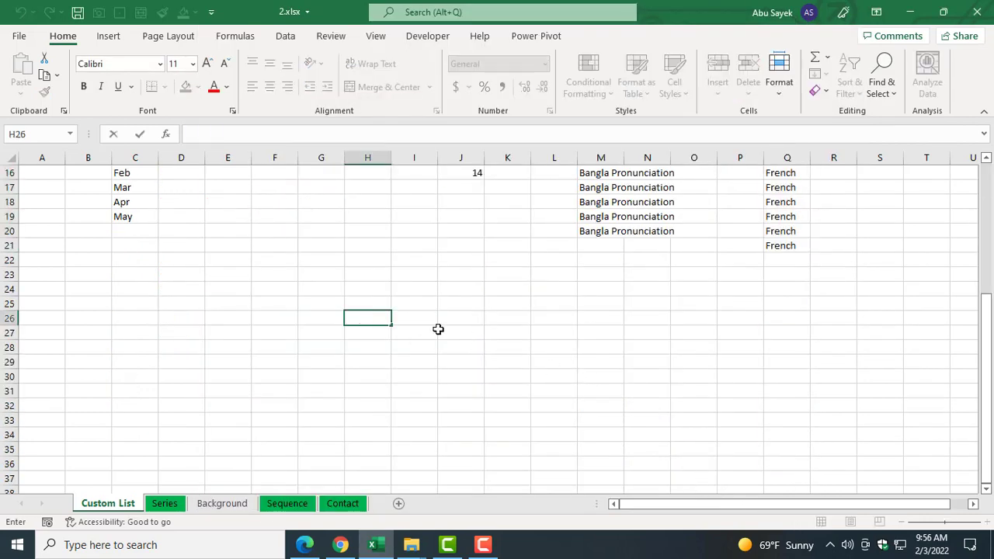
text(Bangla P)
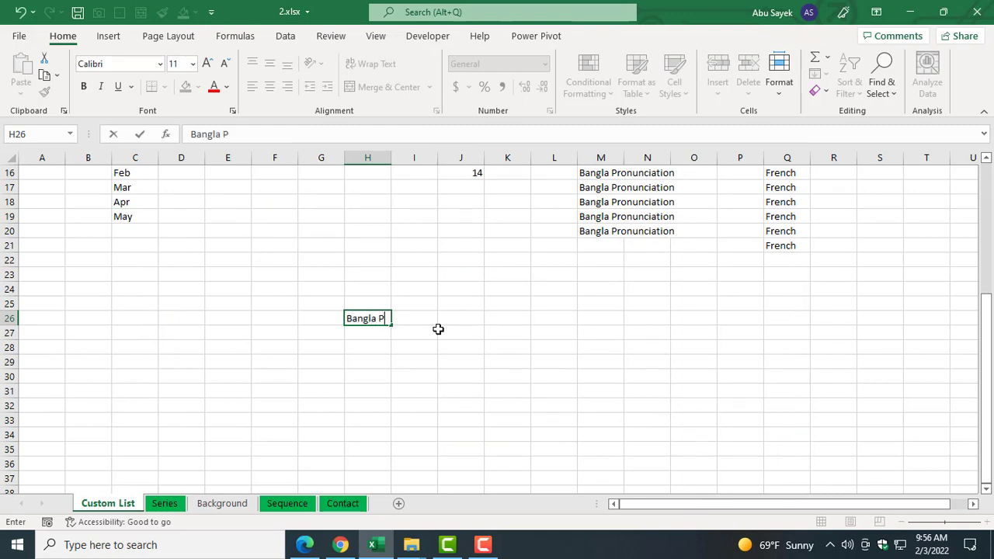
text(ronunciation)
click(448, 406)
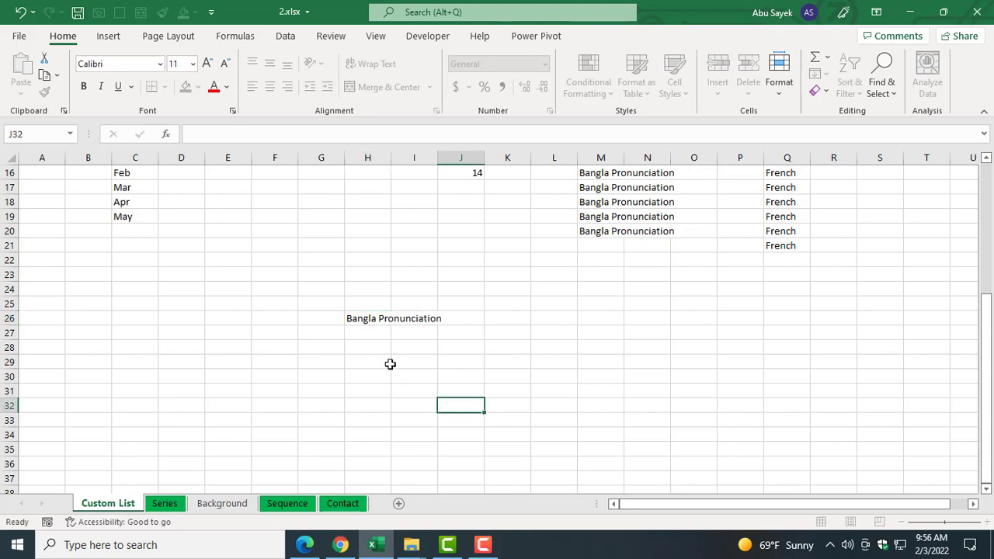
Autofill the custom list from Bangla Pronunciation in H26 across to J26.
click(381, 320)
drag(391, 324, 520, 325)
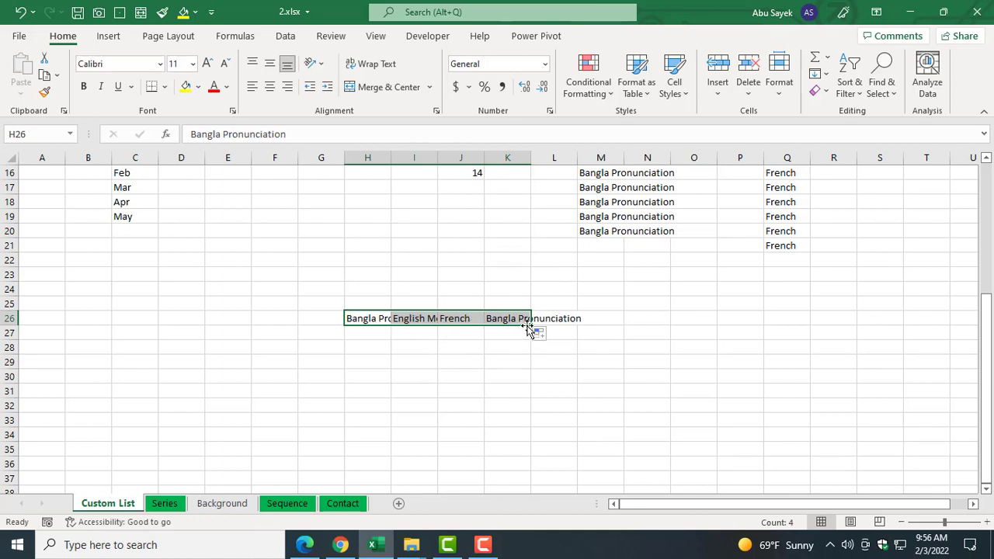
drag(531, 326, 483, 323)
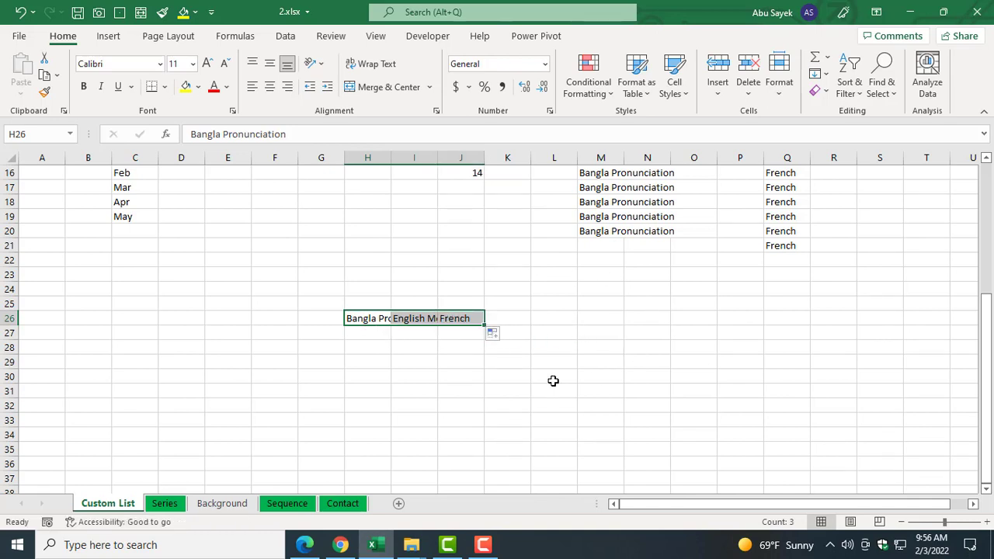
Enter French in cell M25 and autofill the custom list from it down to M27.
double_click(596, 308)
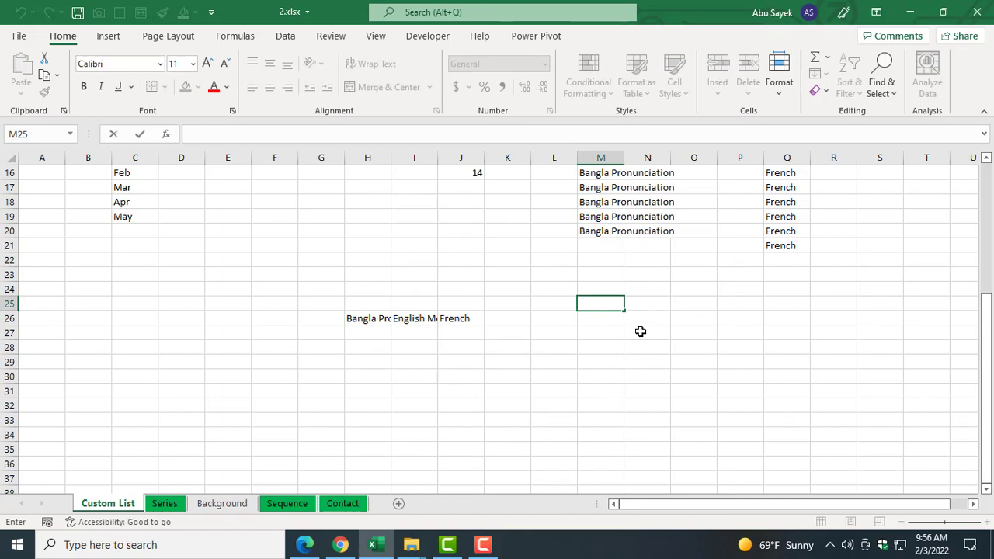
text(French)
key(Return)
click(614, 306)
drag(624, 311, 623, 399)
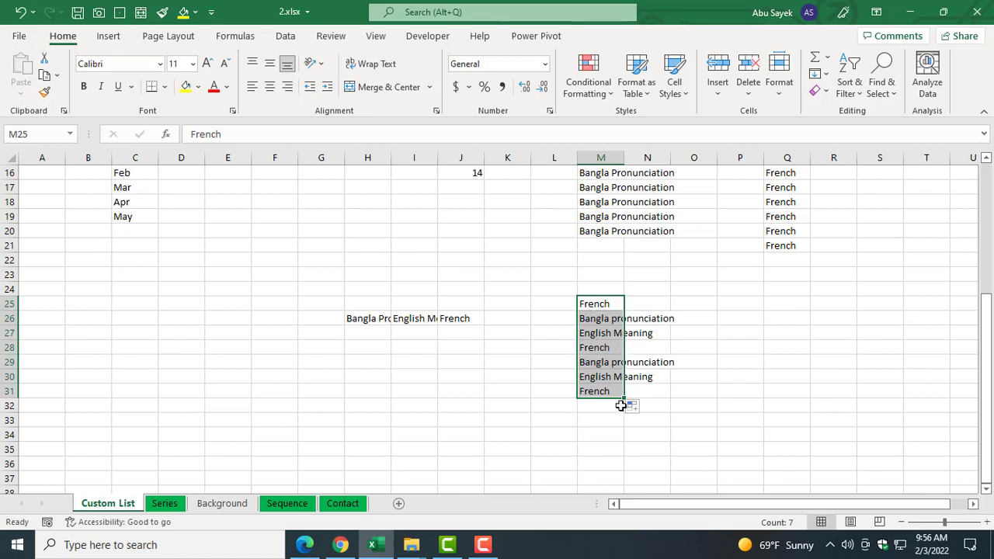
drag(623, 399, 613, 340)
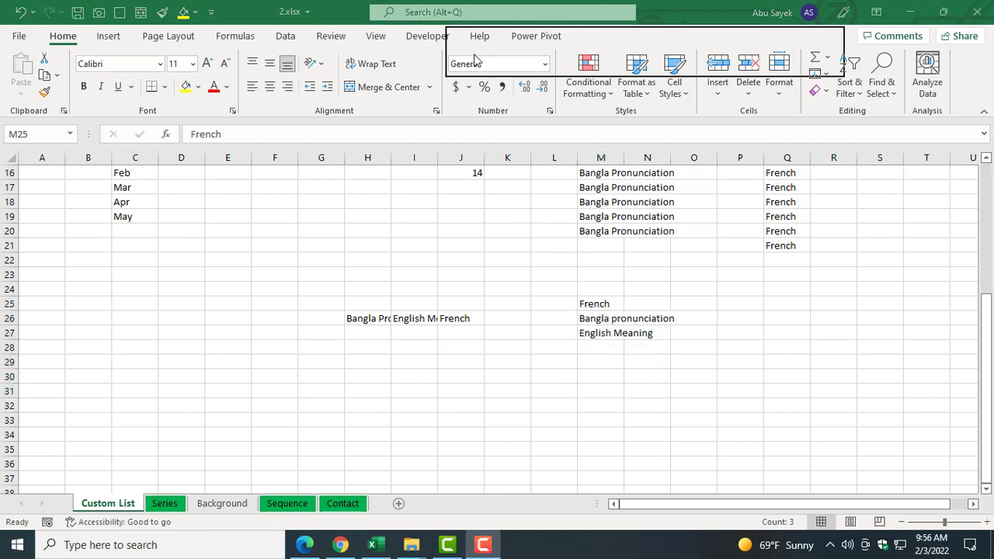